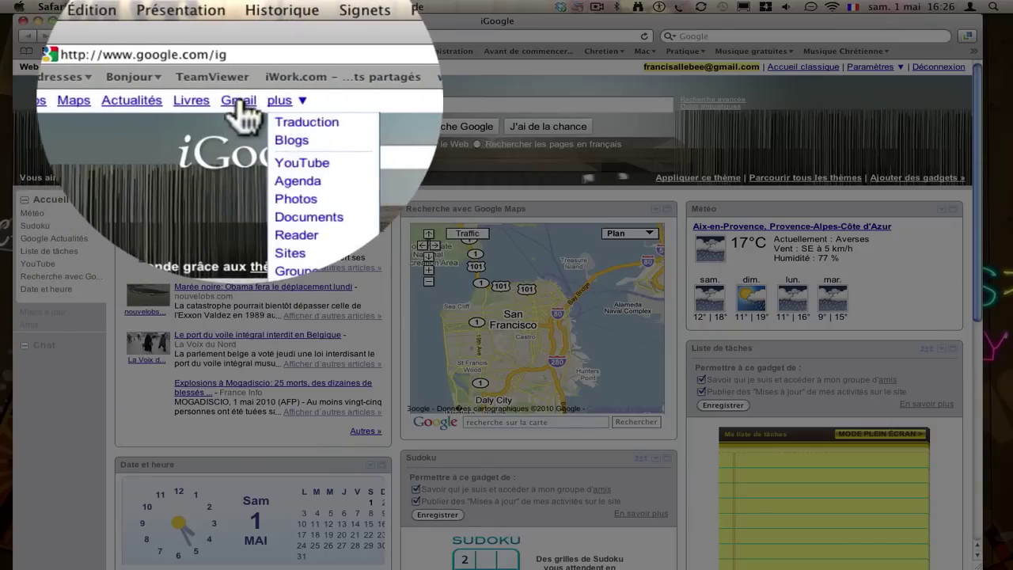
# Open Google Agenda from iGoogle's services menu to the week of 26 April – 2 May 2010.
pyautogui.click(294, 184)
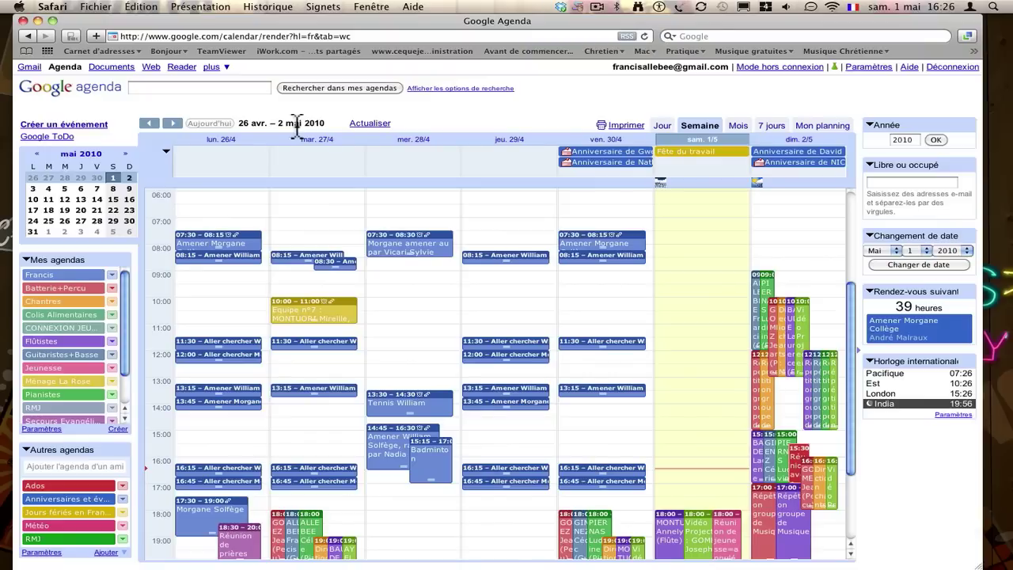
# Hide the Mes agendas calendars, from Francis down through Secours Evangélique.
pyautogui.click(72, 274)
pyautogui.click(79, 290)
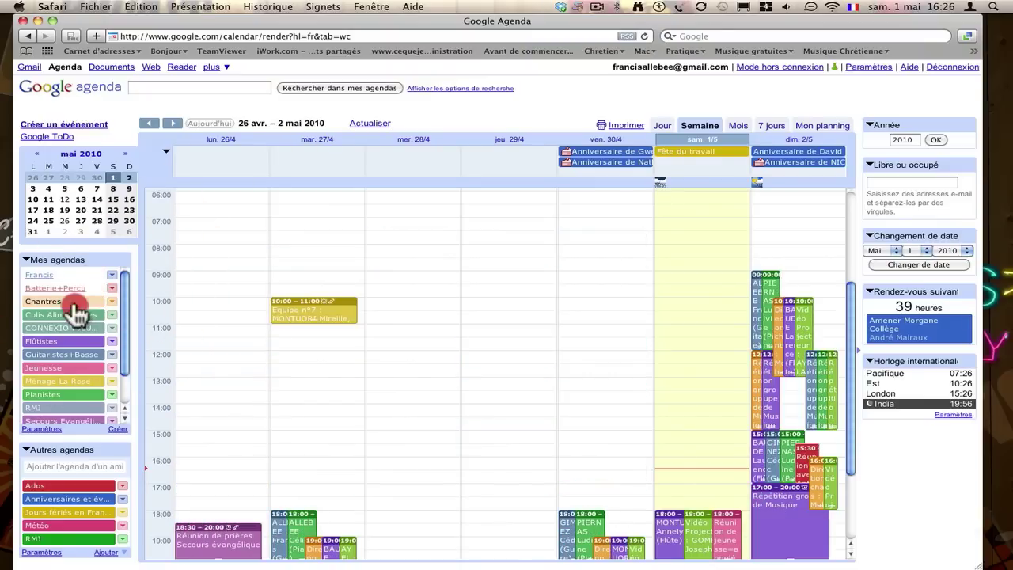
pyautogui.click(78, 303)
pyautogui.click(73, 316)
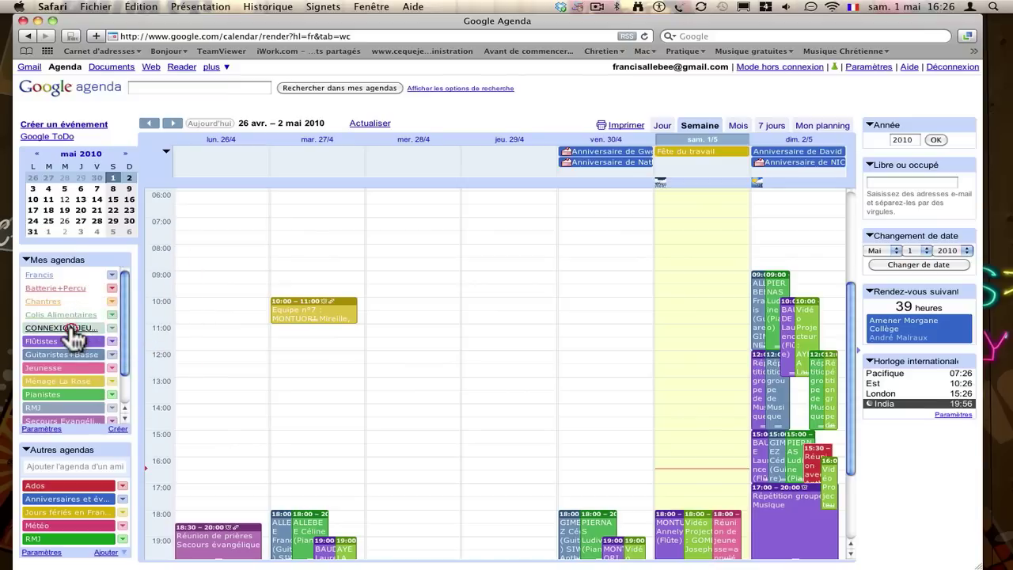
pyautogui.click(72, 330)
pyautogui.click(73, 341)
pyautogui.click(73, 357)
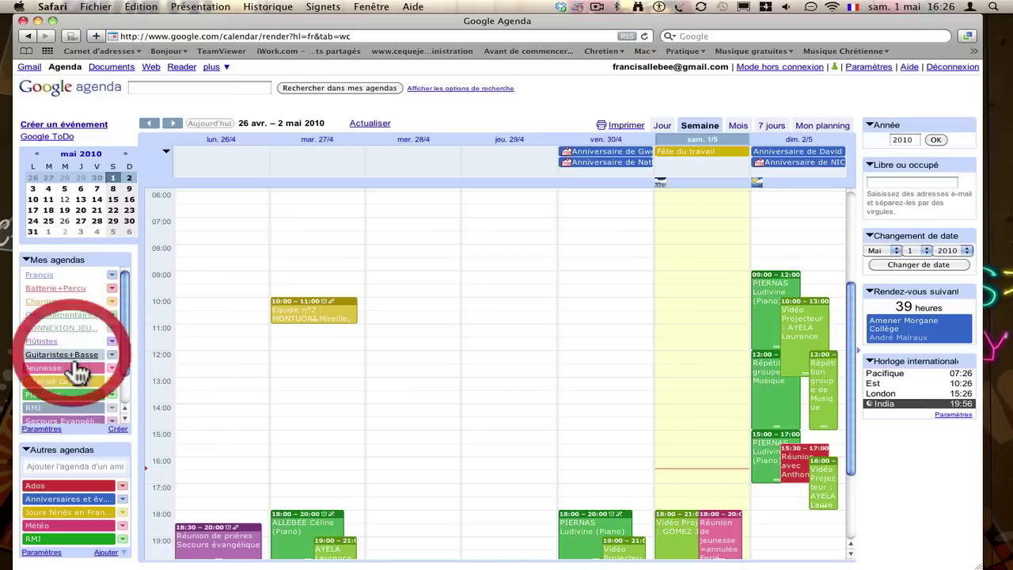
pyautogui.click(75, 368)
pyautogui.click(79, 386)
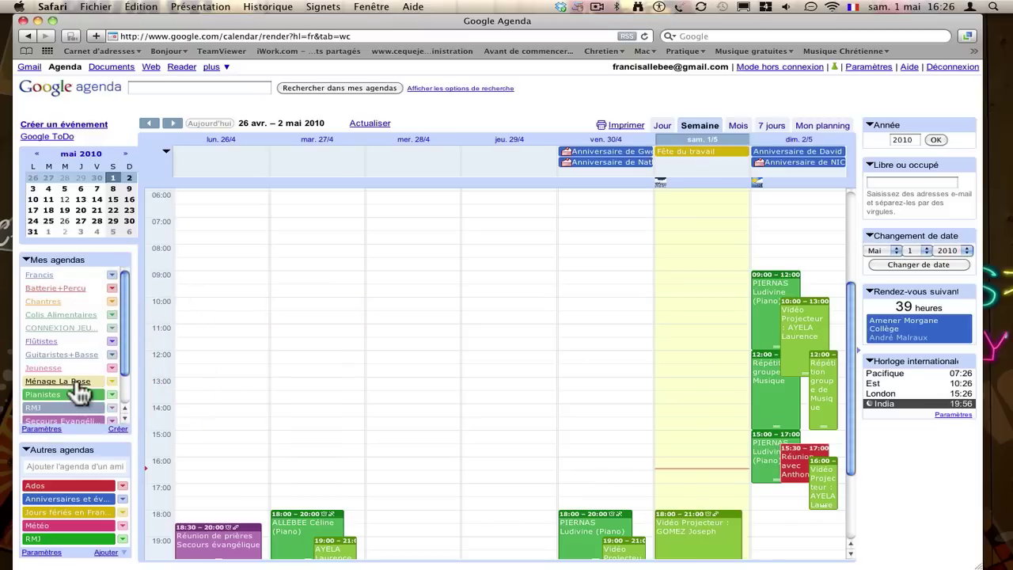
pyautogui.click(77, 396)
pyautogui.click(74, 408)
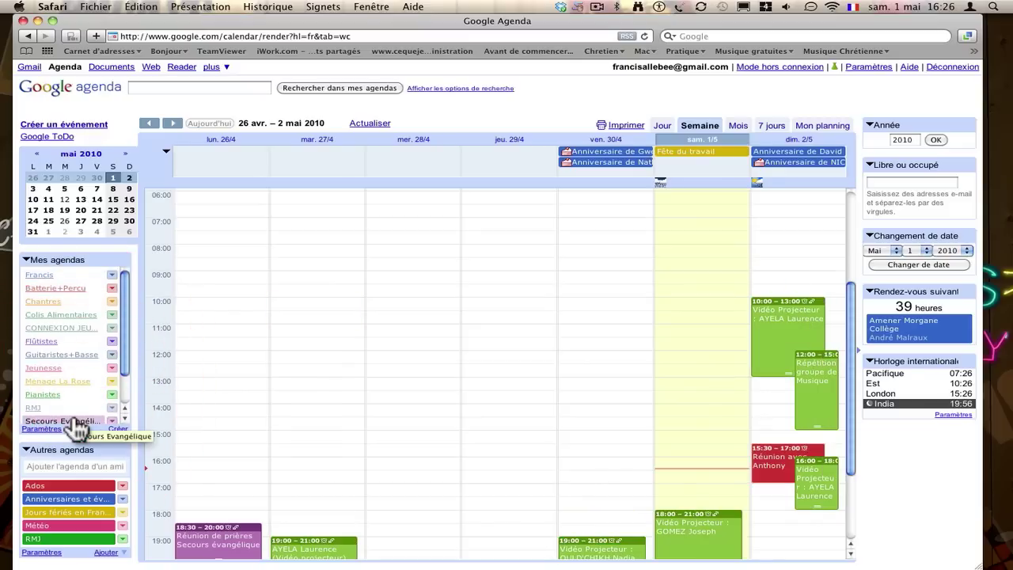
pyautogui.click(32, 420)
# Briefly show Francis and Batterie+Percu again, then hide both once more.
pyautogui.click(63, 282)
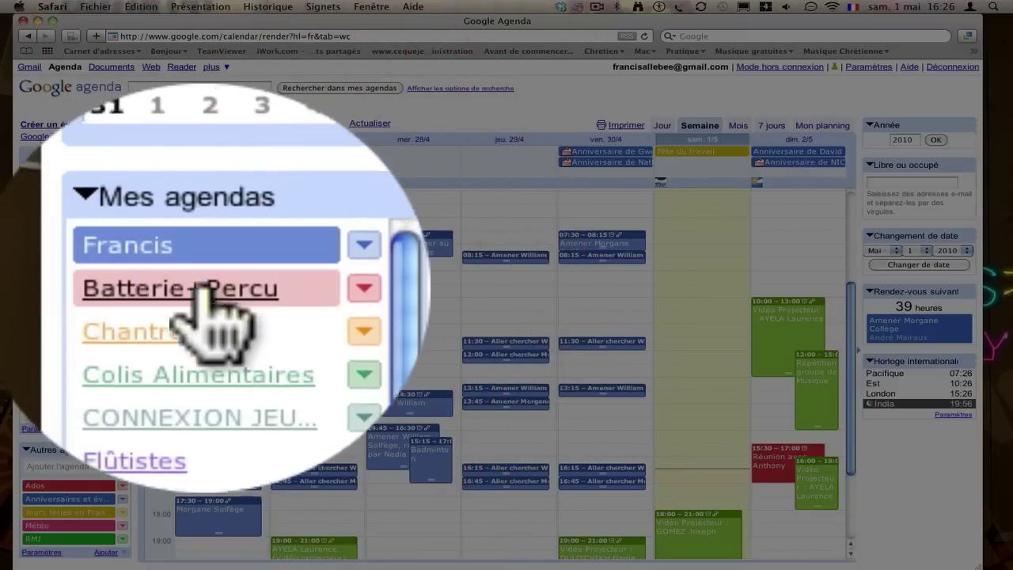
pyautogui.click(60, 294)
pyautogui.click(59, 294)
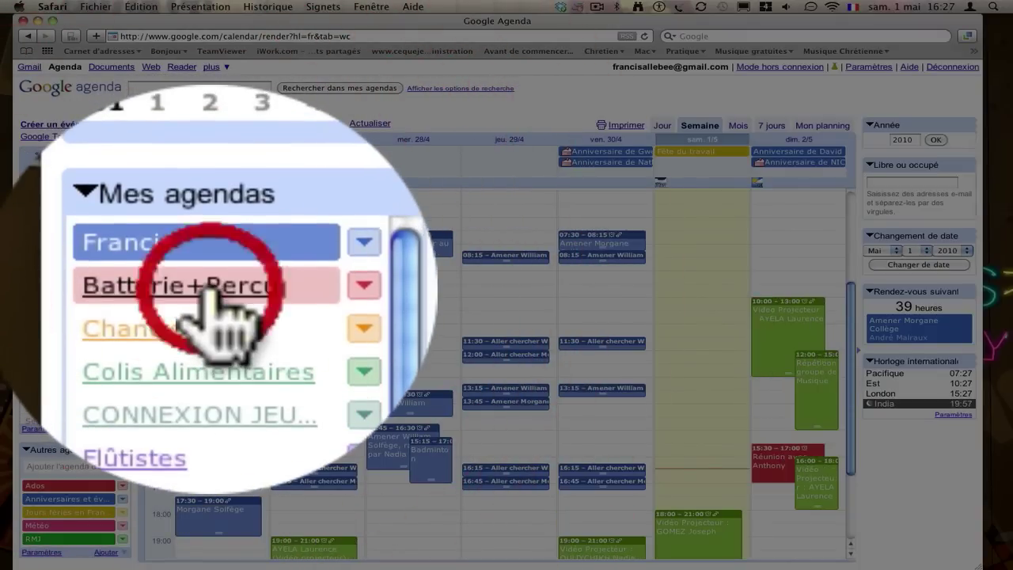
pyautogui.click(62, 282)
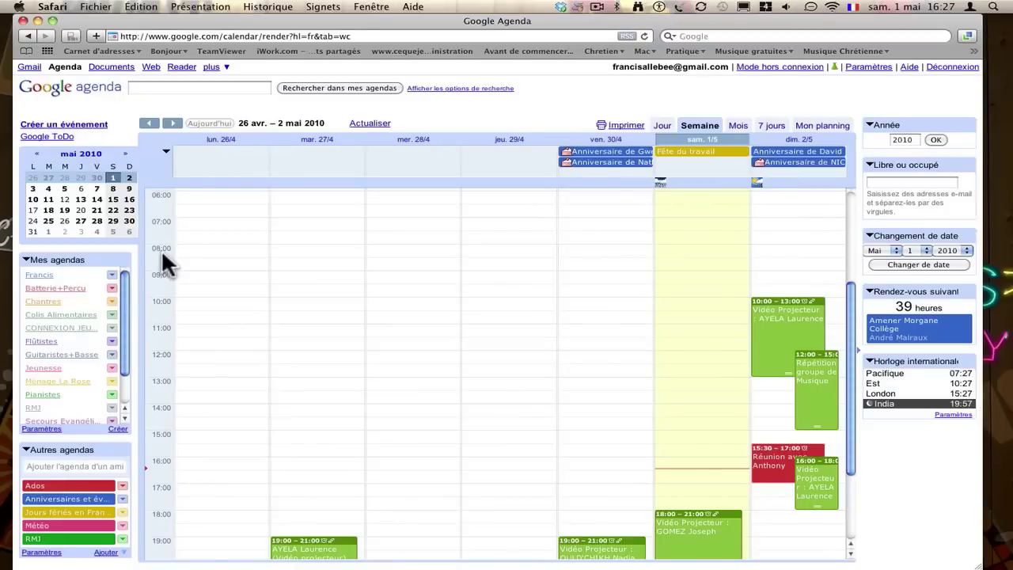
# Widen the Safari window and show the Francis calendar's blue events again.
pyautogui.moveTo(144, 24); pyautogui.dragTo(132, 24)
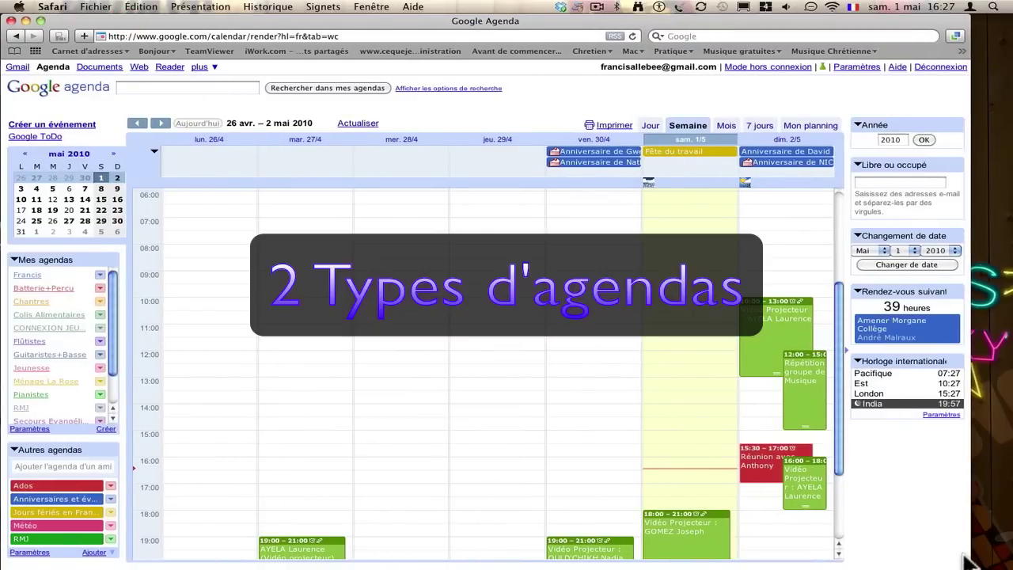
pyautogui.moveTo(968, 564); pyautogui.dragTo(1002, 562)
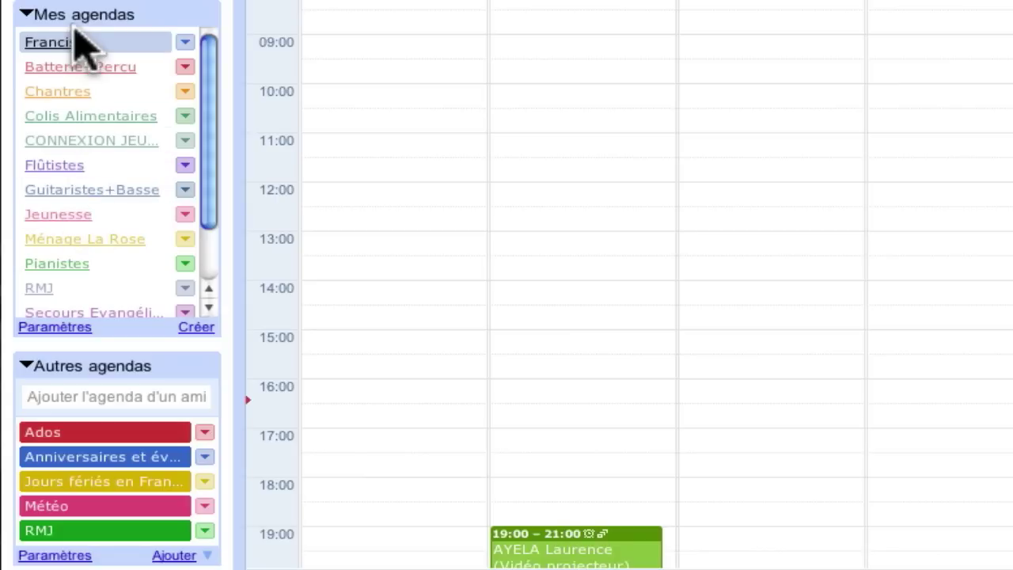
pyautogui.click(70, 43)
pyautogui.click(70, 45)
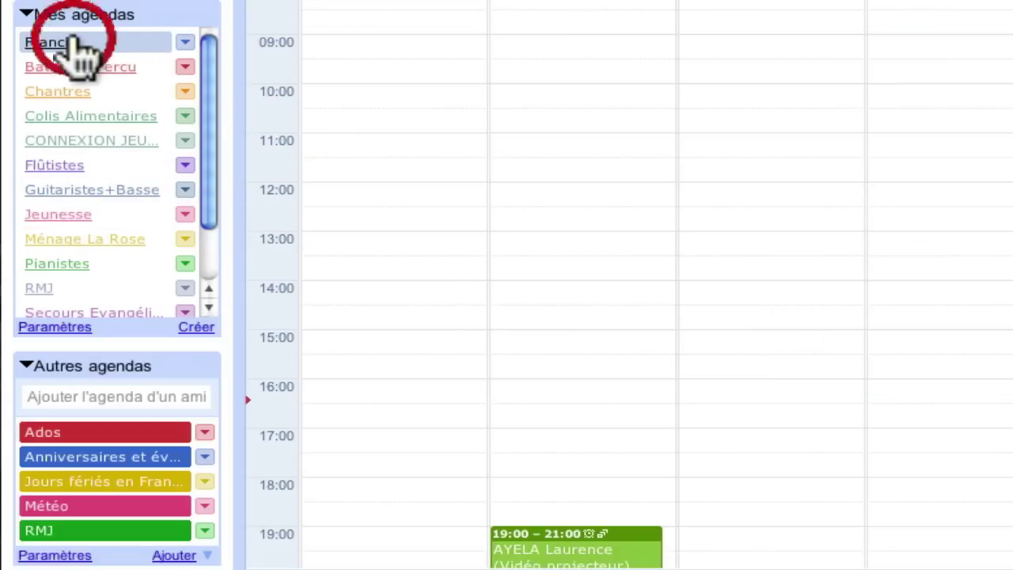
pyautogui.click(69, 44)
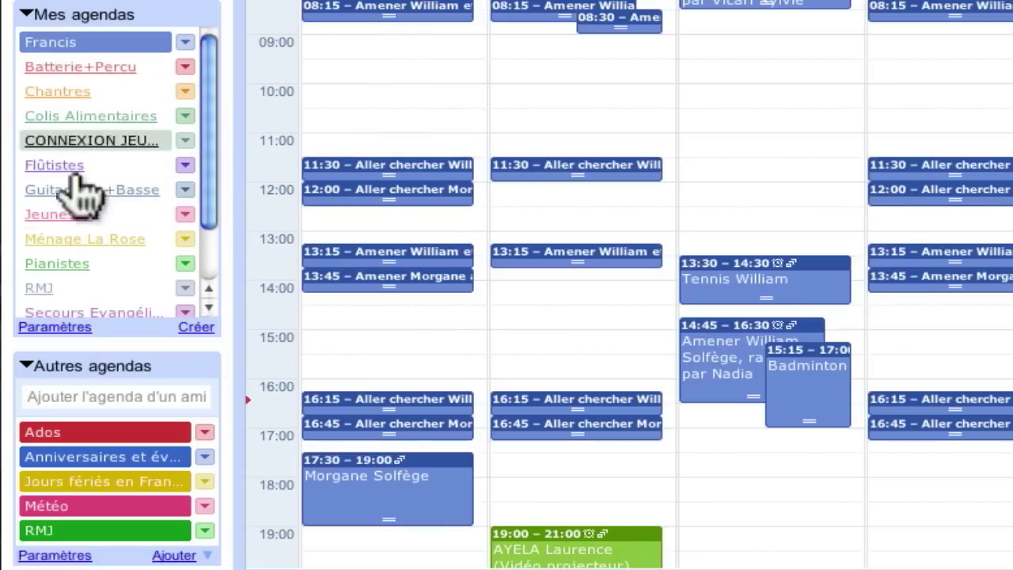
pyautogui.click(30, 366)
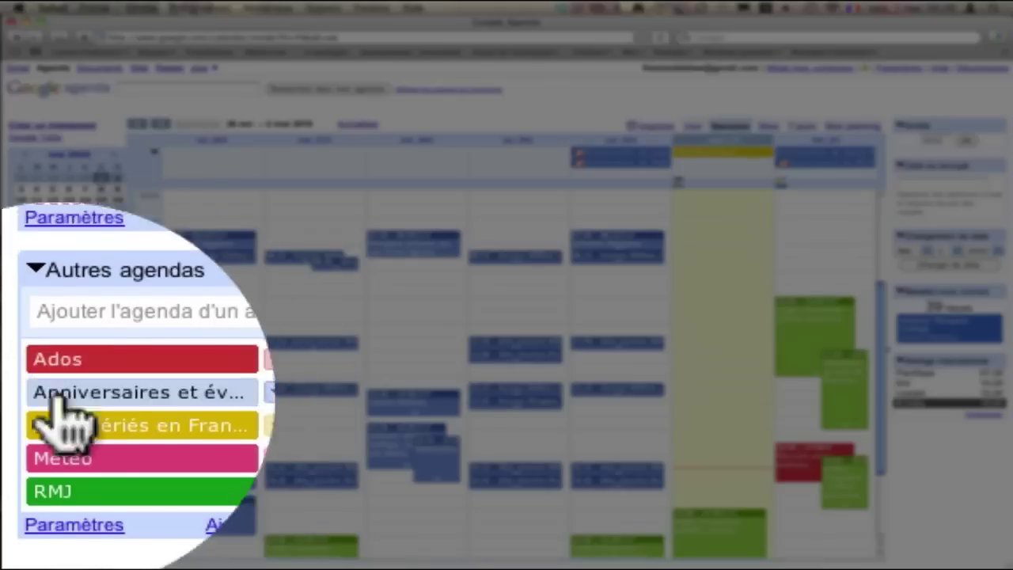
# Show birthdays, hide Météo and Vidéoprojecteur, and show the Guitaristes+Basse calendar.
pyautogui.click(59, 393)
pyautogui.click(121, 450)
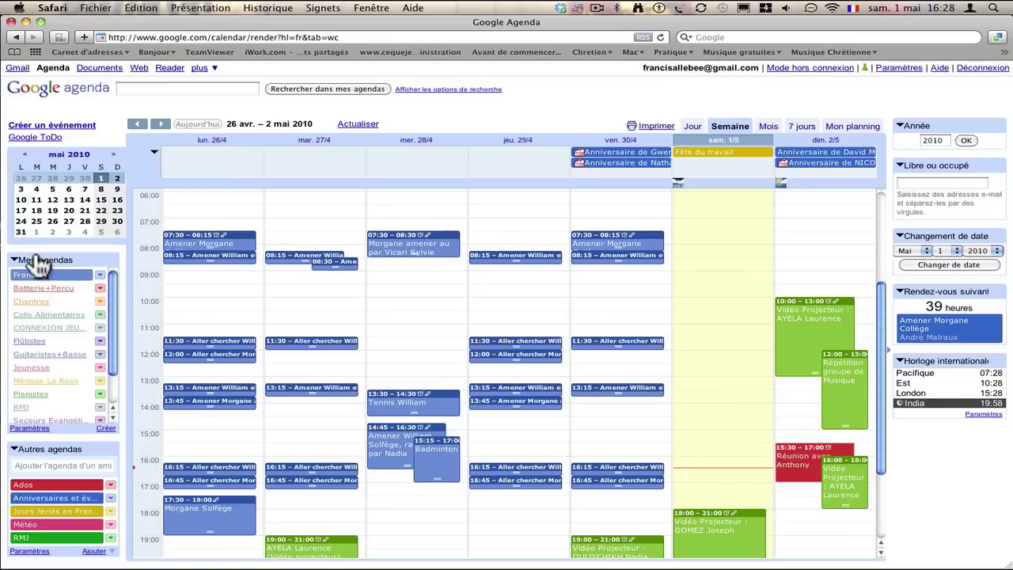
pyautogui.moveTo(109, 309); pyautogui.dragTo(110, 349)
pyautogui.click(47, 424)
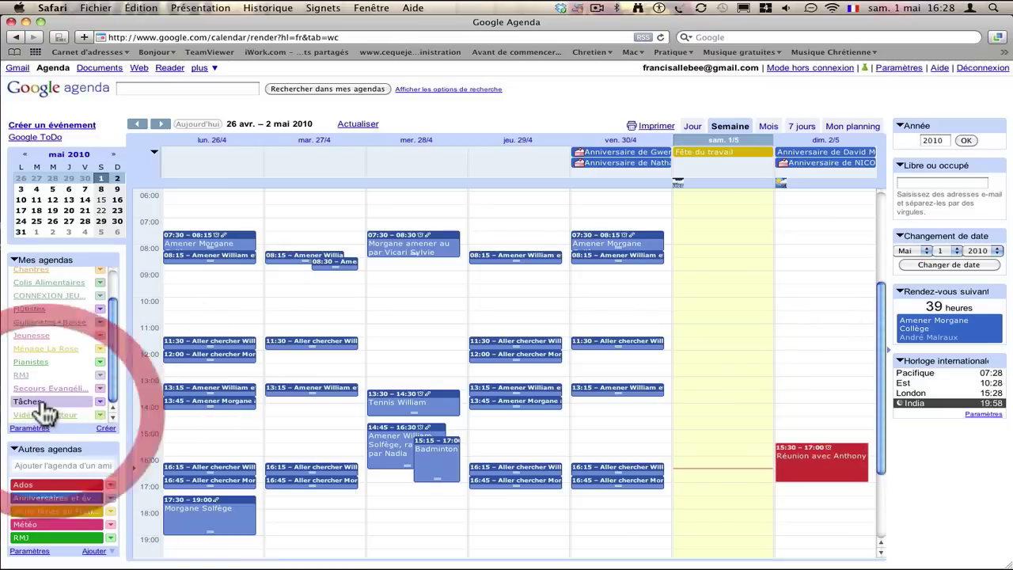
pyautogui.moveTo(113, 328); pyautogui.dragTo(117, 300)
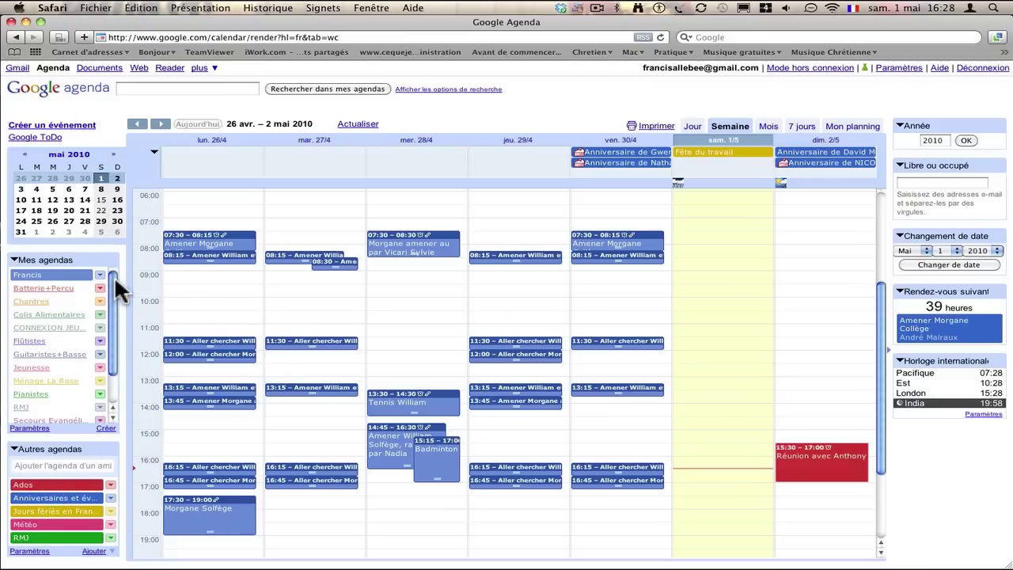
pyautogui.moveTo(114, 276)
pyautogui.mouseDown()
pyautogui.moveTo(115, 322)
pyautogui.moveTo(110, 275)
pyautogui.mouseUp()
pyautogui.click(60, 355)
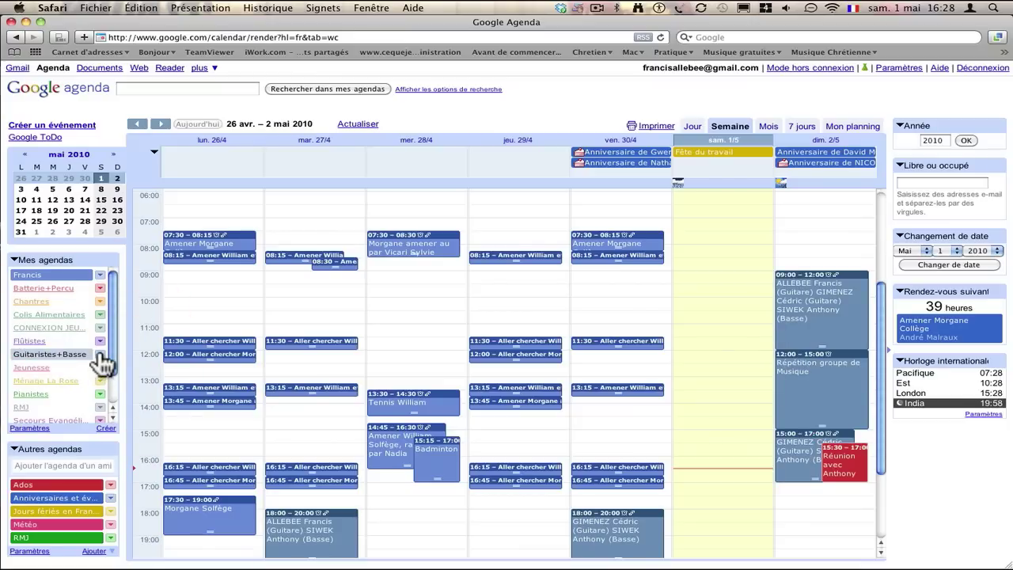
# Open the Guitaristes+Basse calendar's settings from its dropdown menu.
pyautogui.click(100, 356)
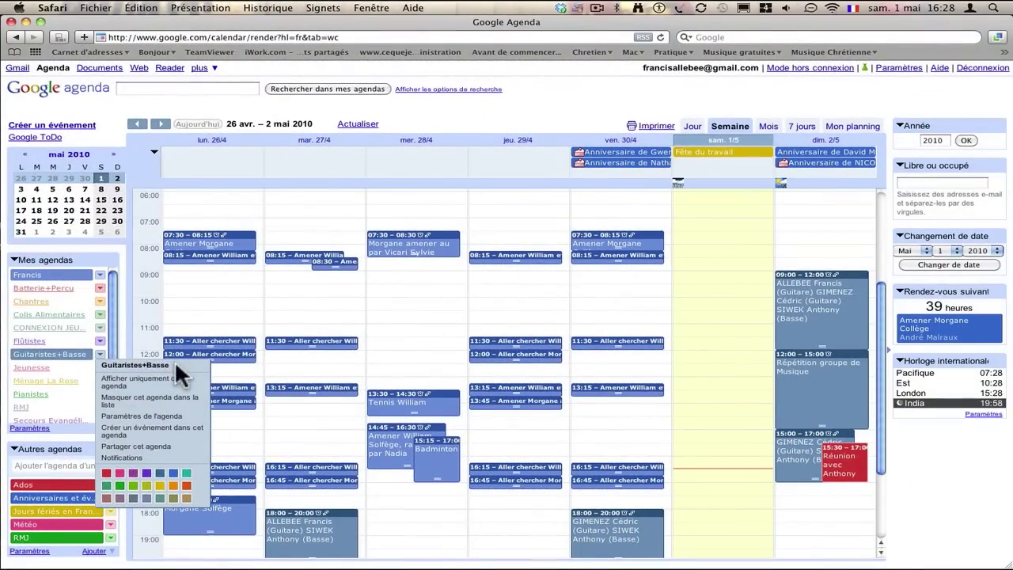
pyautogui.click(87, 368)
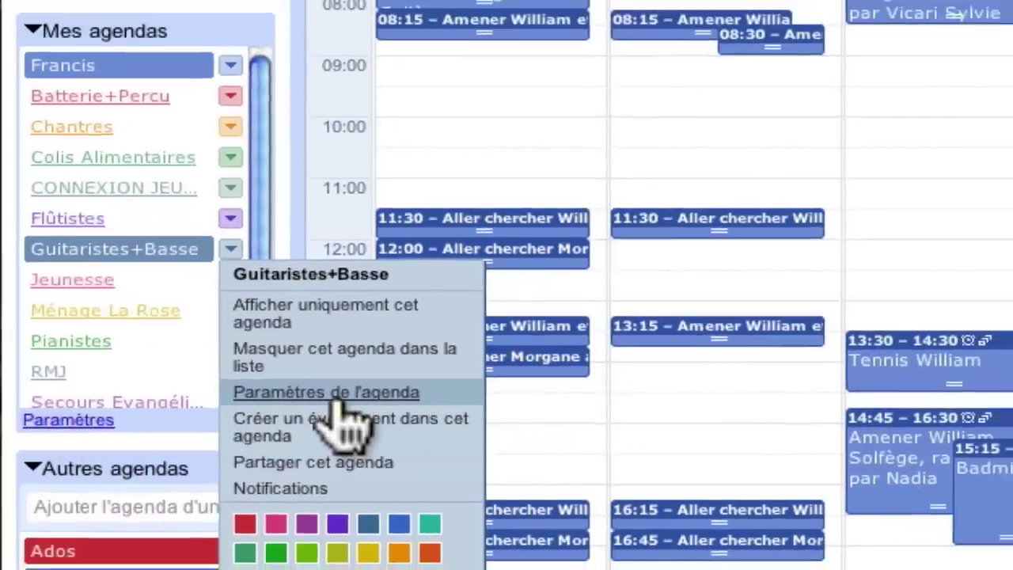
pyautogui.click(584, 372)
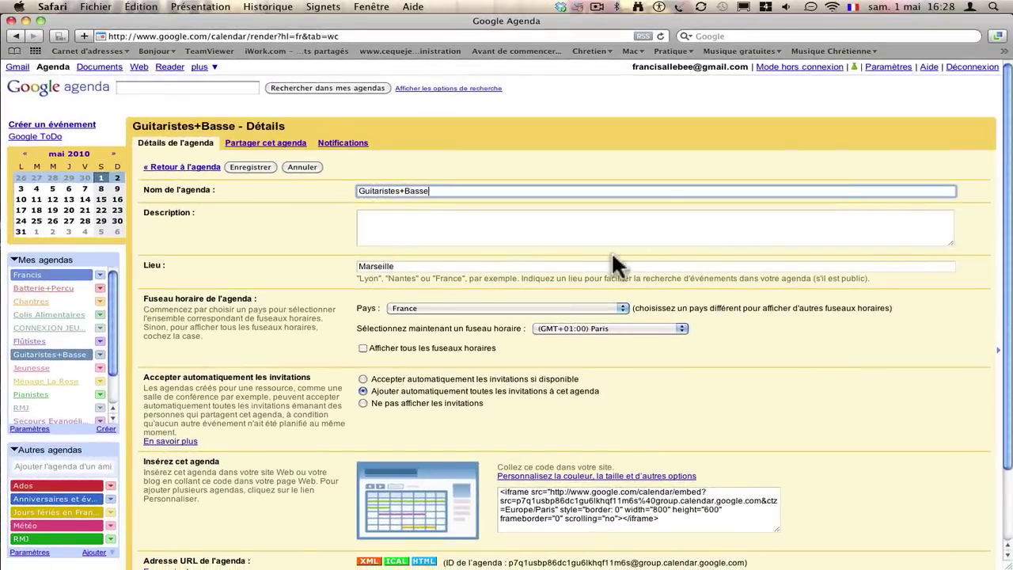
# Review the Guitaristes+Basse details form, then view its sharing list of two people.
pyautogui.moveTo(1009, 163); pyautogui.dragTo(1001, 142)
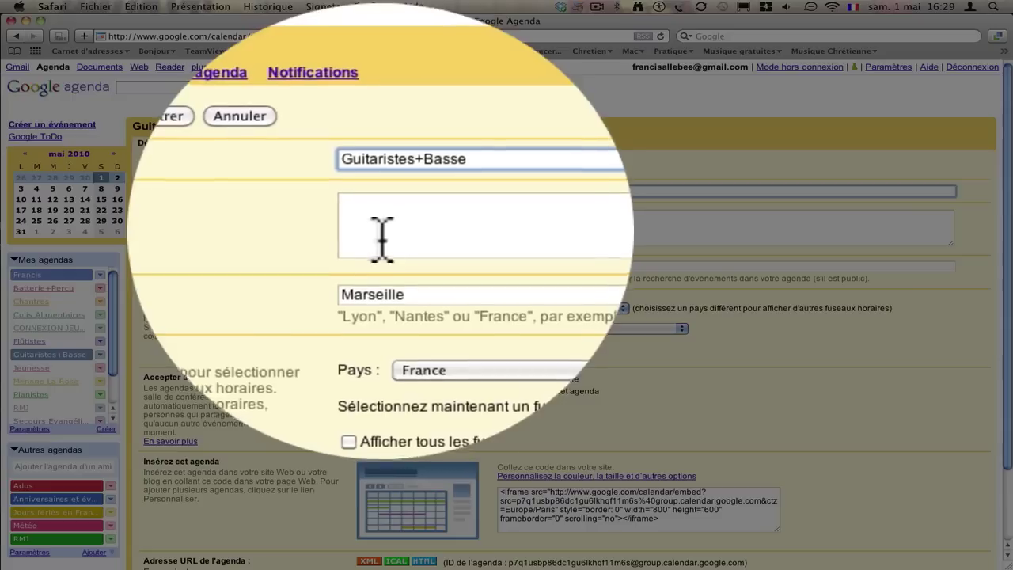
pyautogui.click(382, 237)
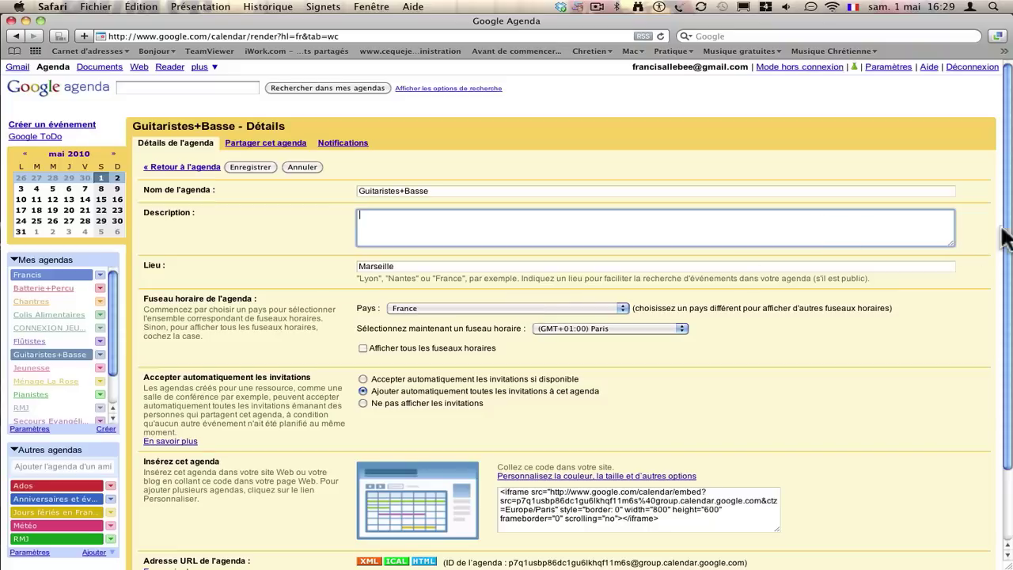
pyautogui.scroll(-2, 999, 253)
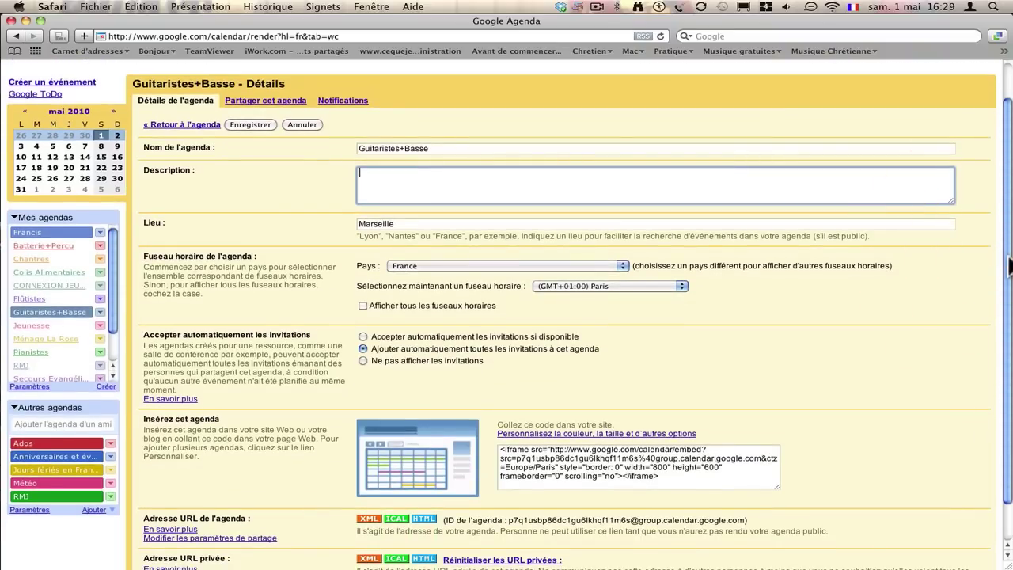
pyautogui.moveTo(1010, 263); pyautogui.dragTo(1004, 219)
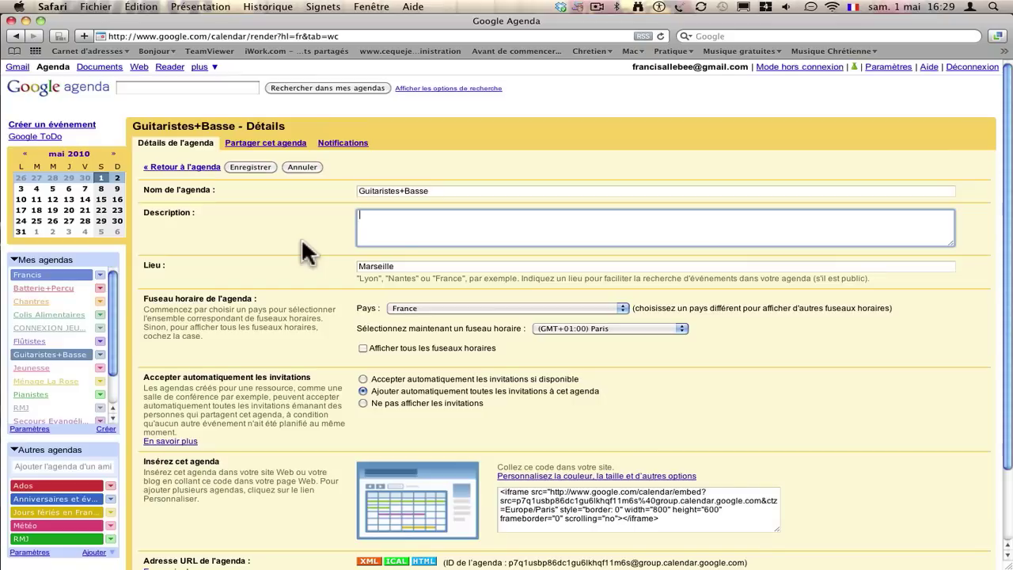
pyautogui.click(269, 146)
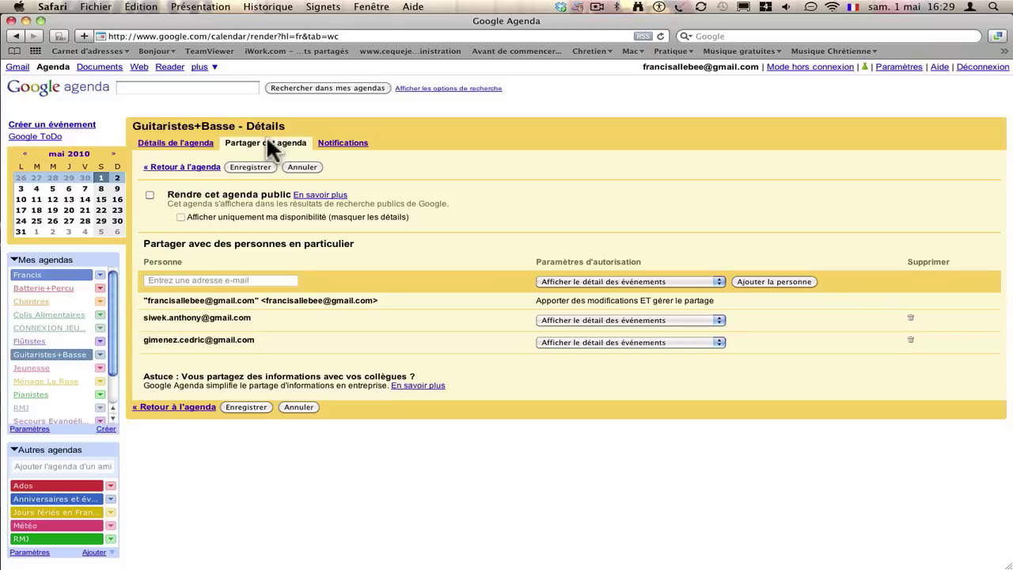
pyautogui.click(218, 281)
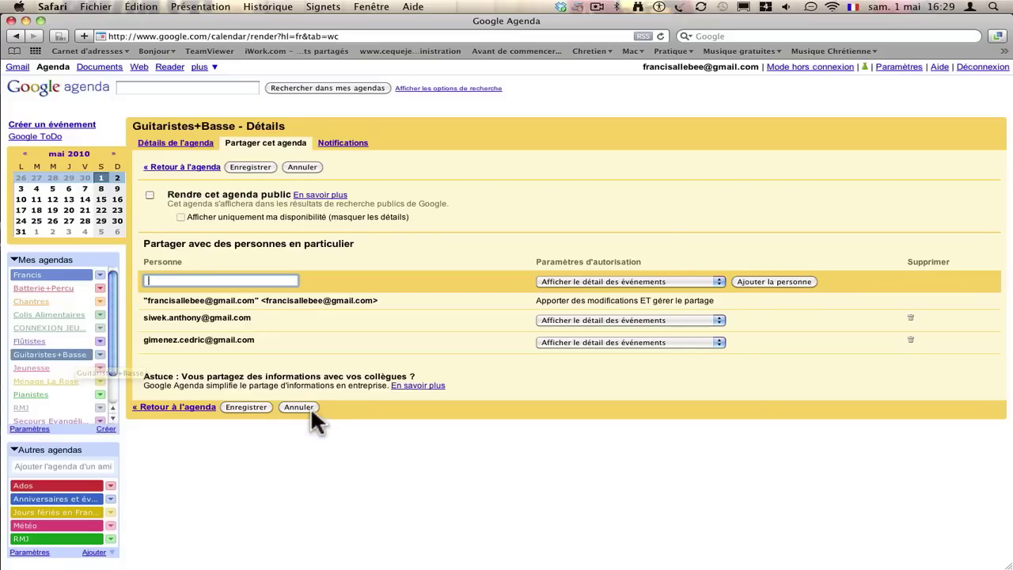
# Cancel the settings, hide Guitaristes+Basse, and show the Pianistes calendar with its options menu.
pyautogui.click(310, 407)
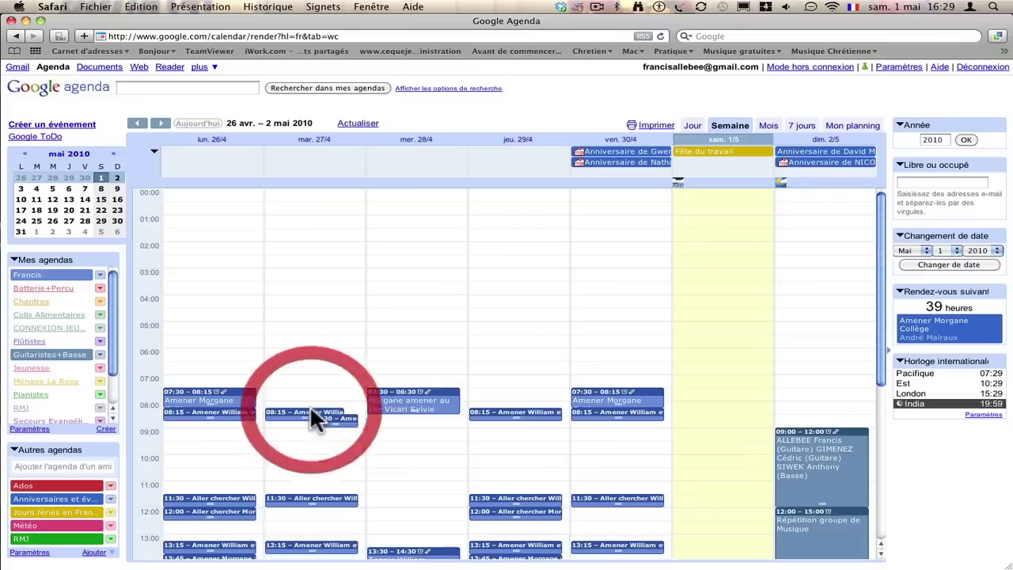
pyautogui.click(50, 354)
pyautogui.moveTo(110, 323)
pyautogui.mouseDown()
pyautogui.moveTo(111, 351)
pyautogui.moveTo(108, 317)
pyautogui.mouseUp()
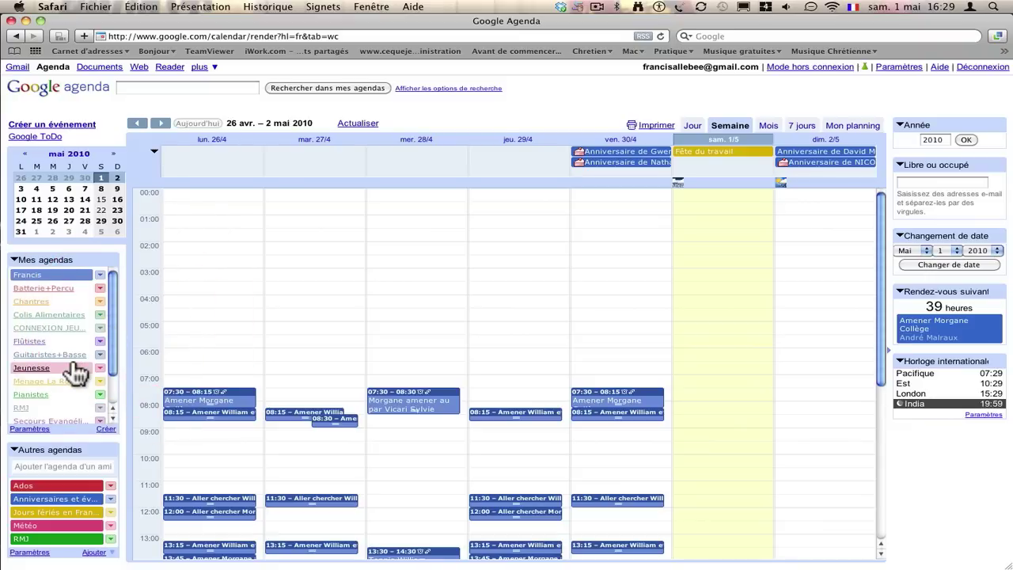
pyautogui.moveTo(111, 335)
pyautogui.mouseDown()
pyautogui.moveTo(112, 361)
pyautogui.moveTo(108, 327)
pyautogui.mouseUp()
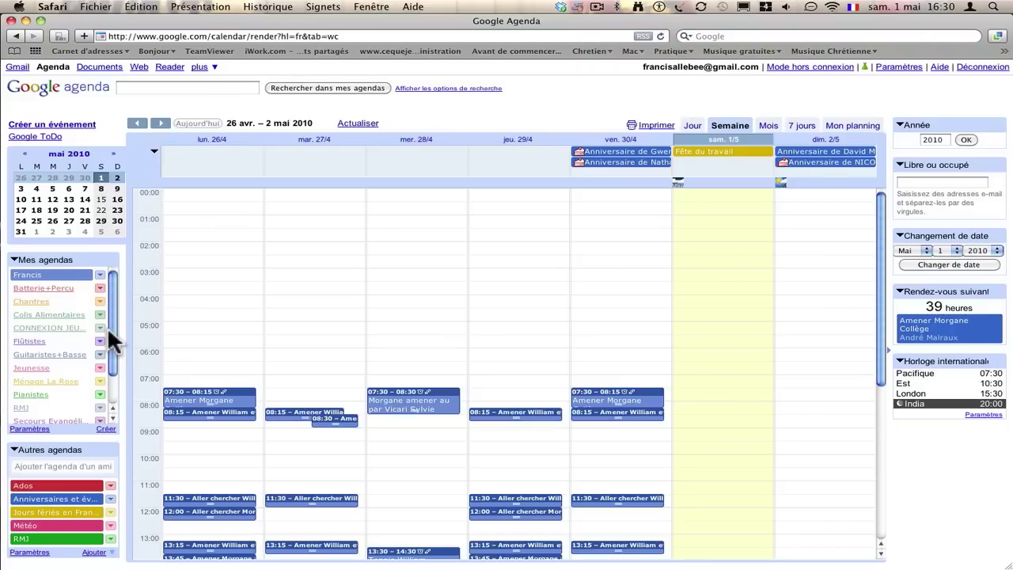
pyautogui.click(35, 394)
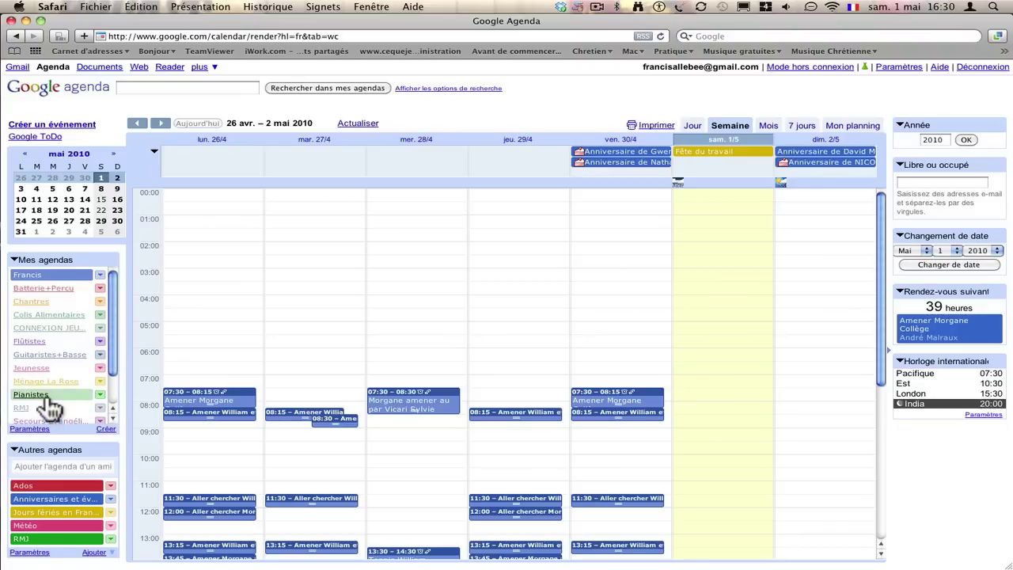
pyautogui.click(100, 394)
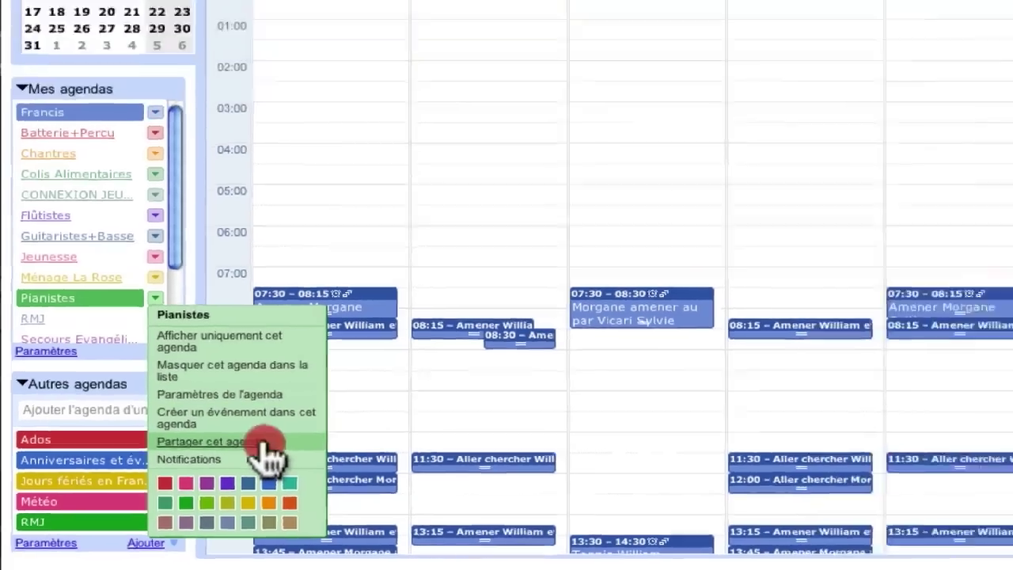
# Share Pianistes with a pasted e-mail address at 'Afficher le détail des événements' level and save.
pyautogui.click(340, 406)
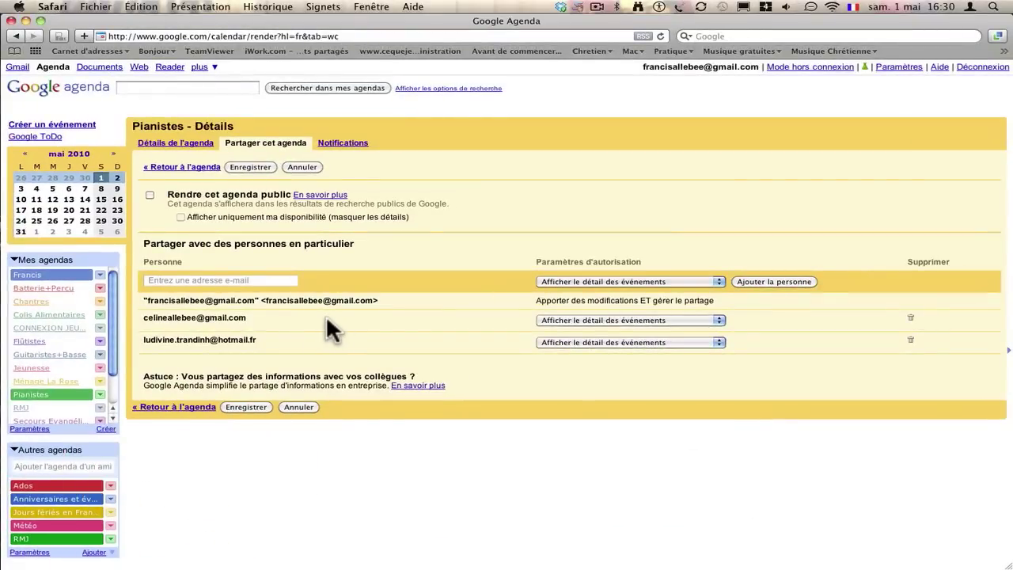
pyautogui.click(225, 281)
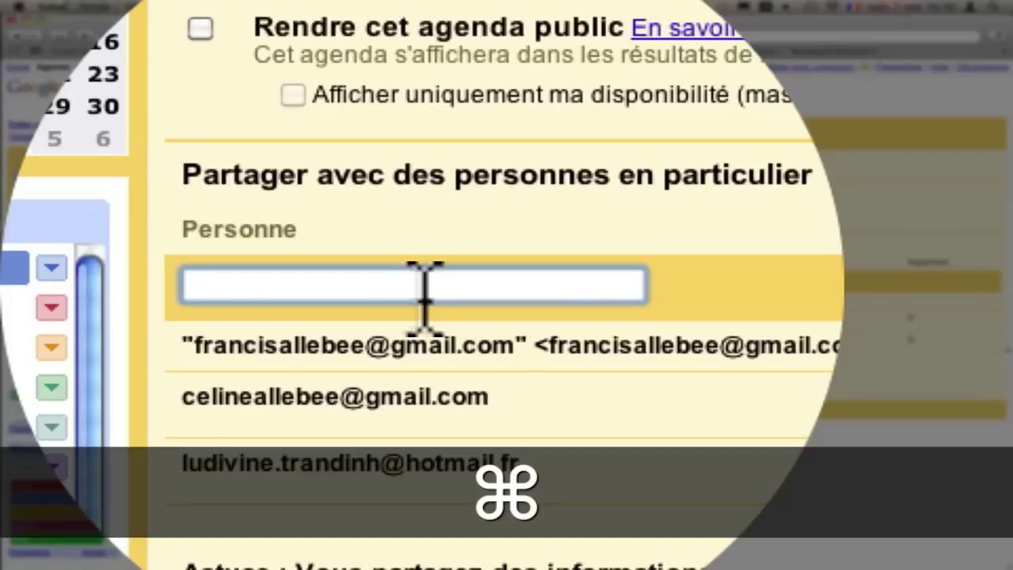
pyautogui.press('super+v')
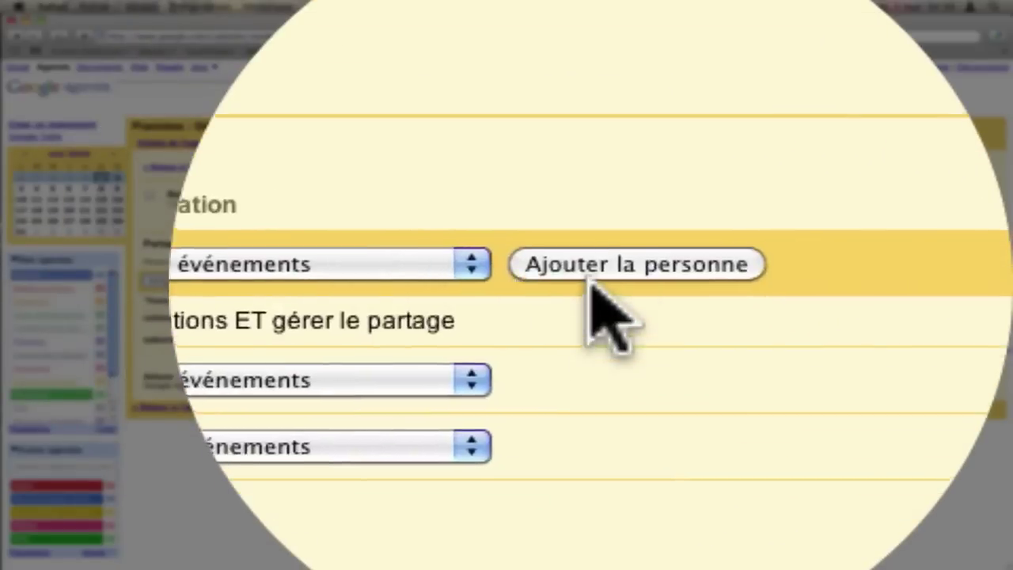
pyautogui.click(590, 285)
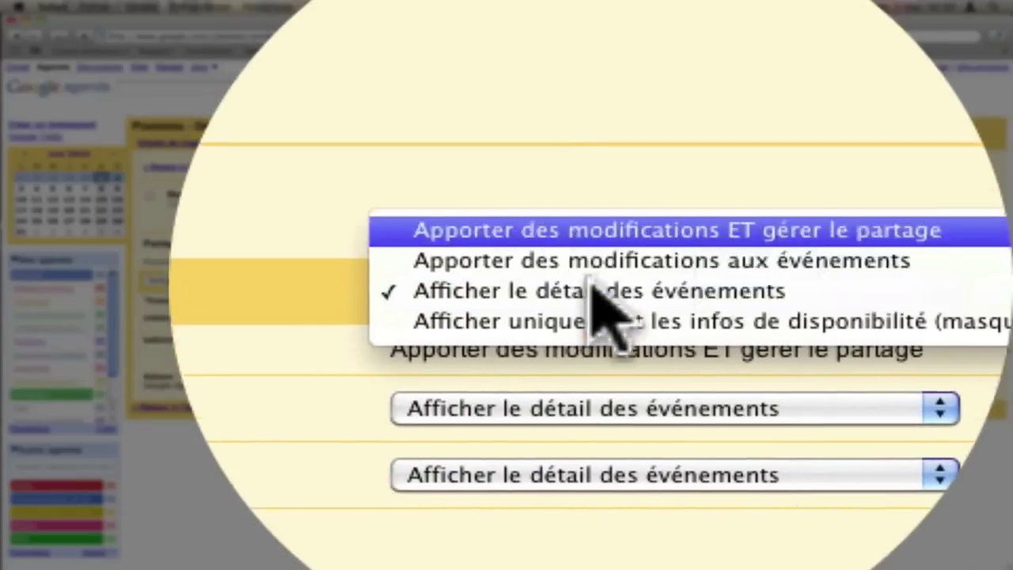
pyautogui.click(600, 216)
pyautogui.click(476, 282)
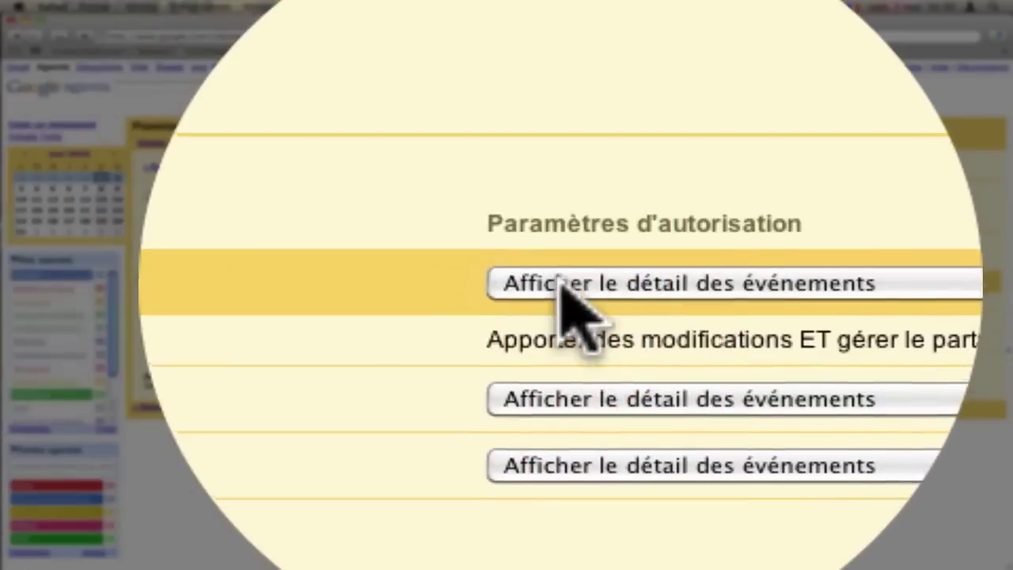
pyautogui.click(564, 289)
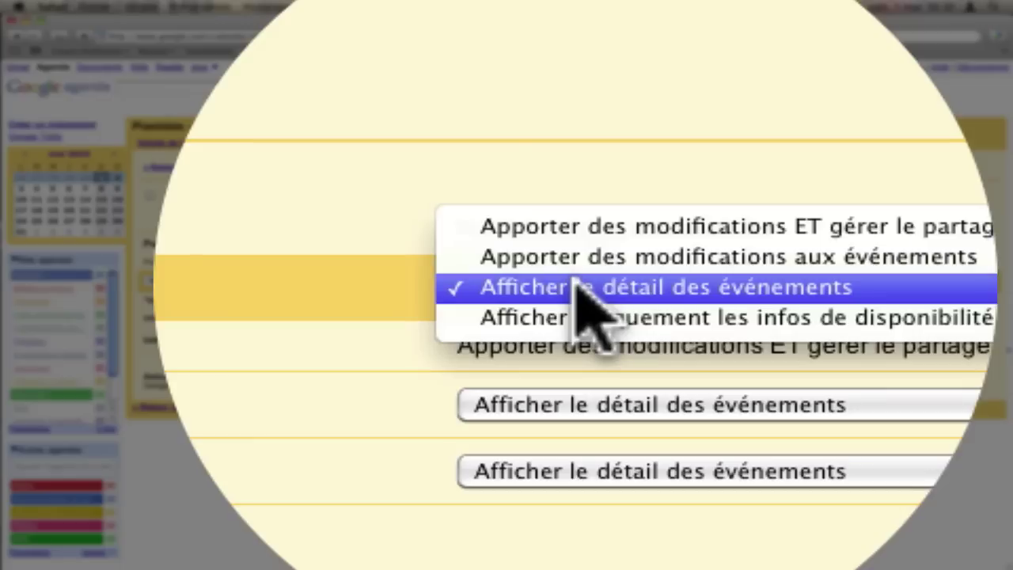
pyautogui.click(578, 286)
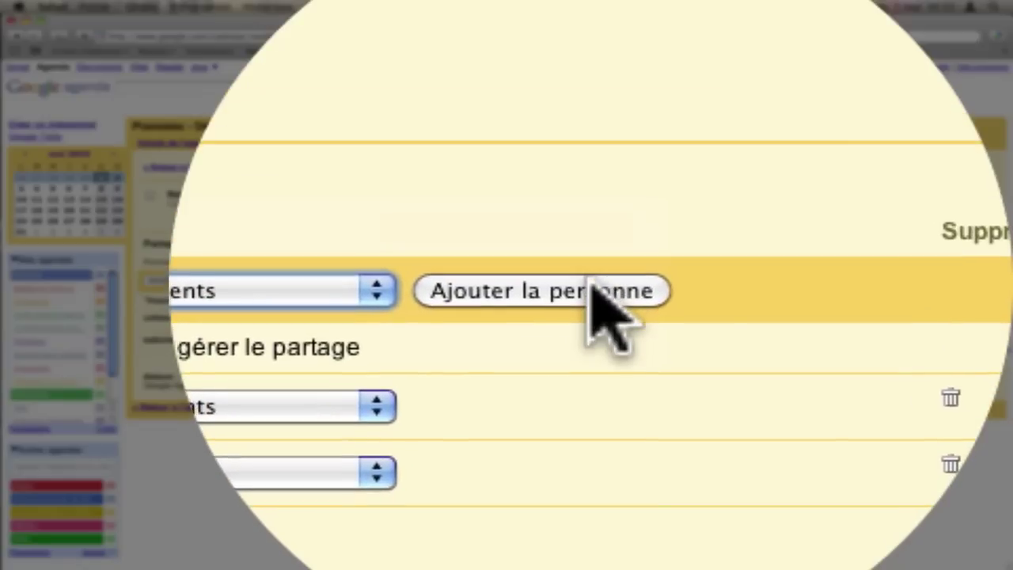
pyautogui.click(594, 291)
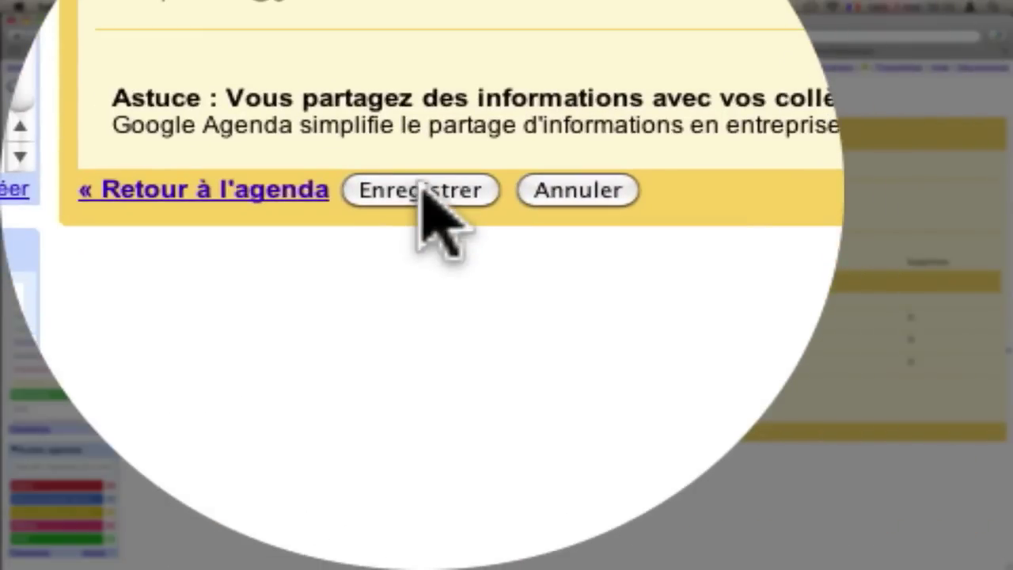
pyautogui.click(421, 190)
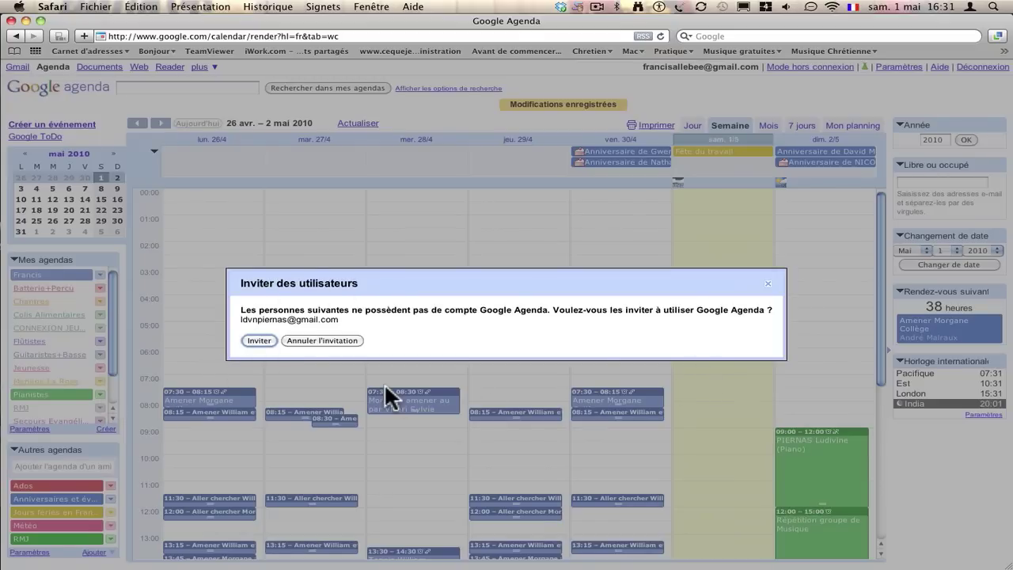
# Send the Google Agenda invitation to the newly added Pianistes member.
pyautogui.click(258, 340)
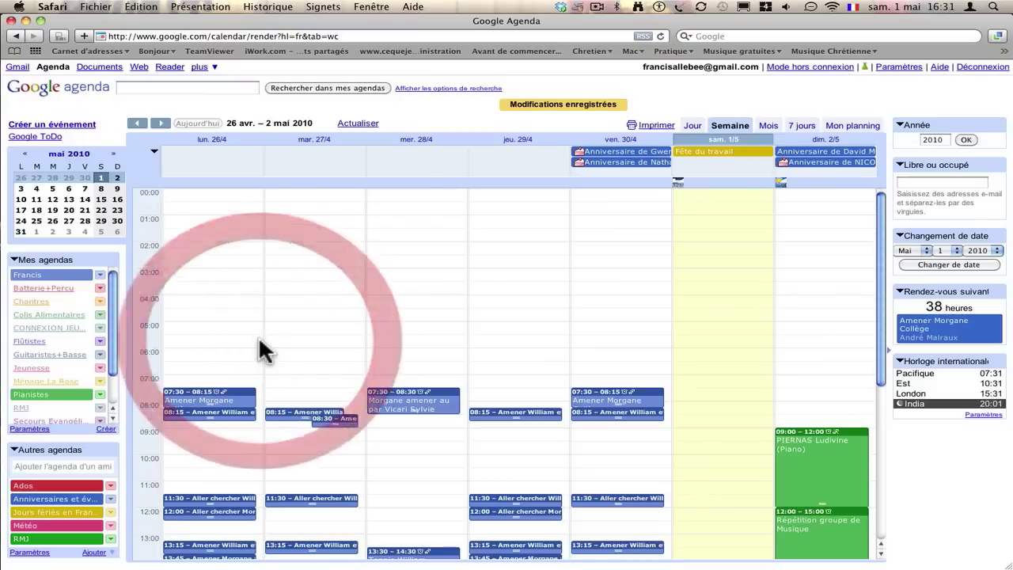
pyautogui.click(99, 395)
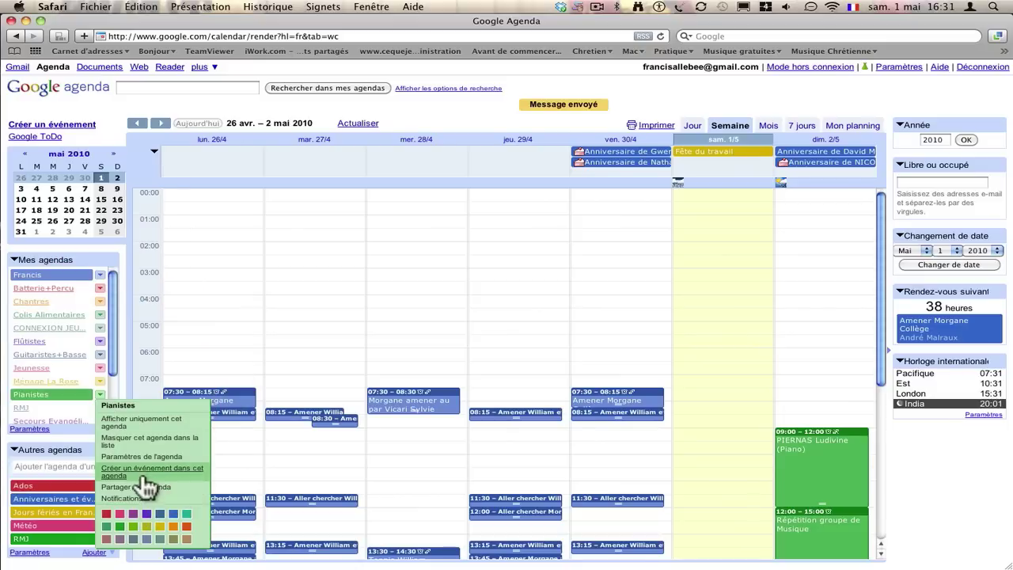
# Open Pianistes notifications and review the reminder and e-mail/SMS checkboxes.
pyautogui.click(150, 505)
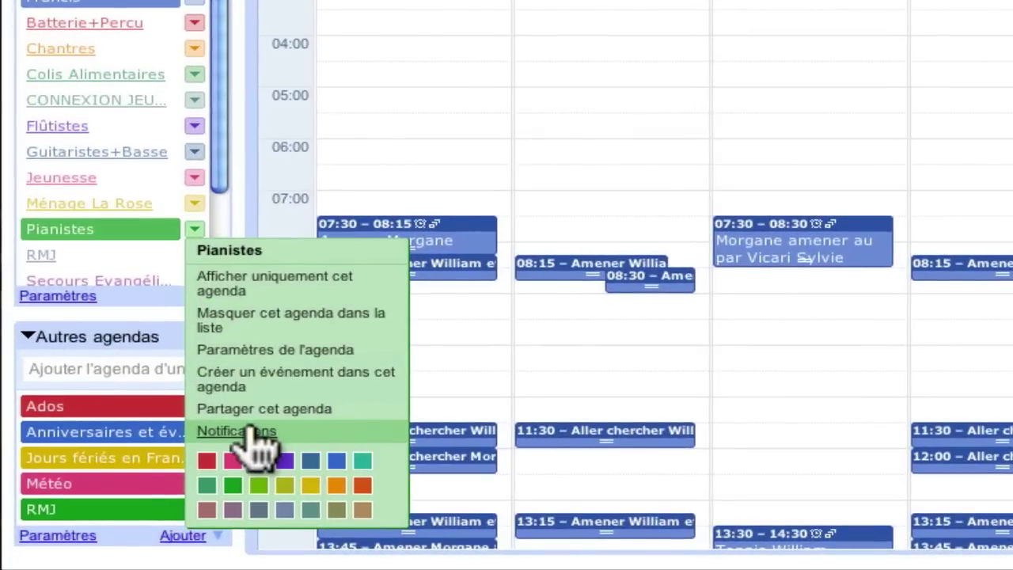
pyautogui.click(248, 430)
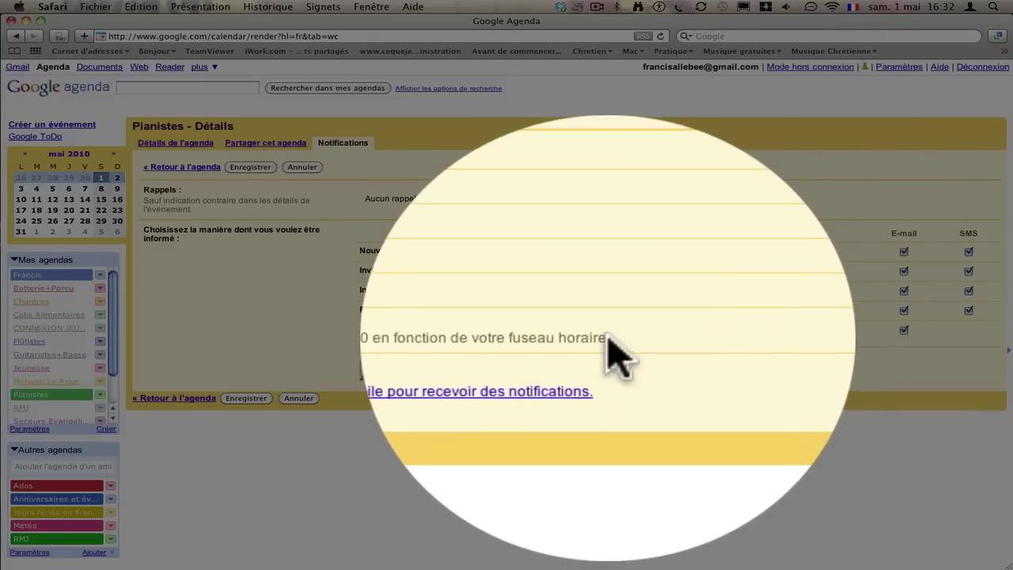
pyautogui.tripleClick(343, 342)
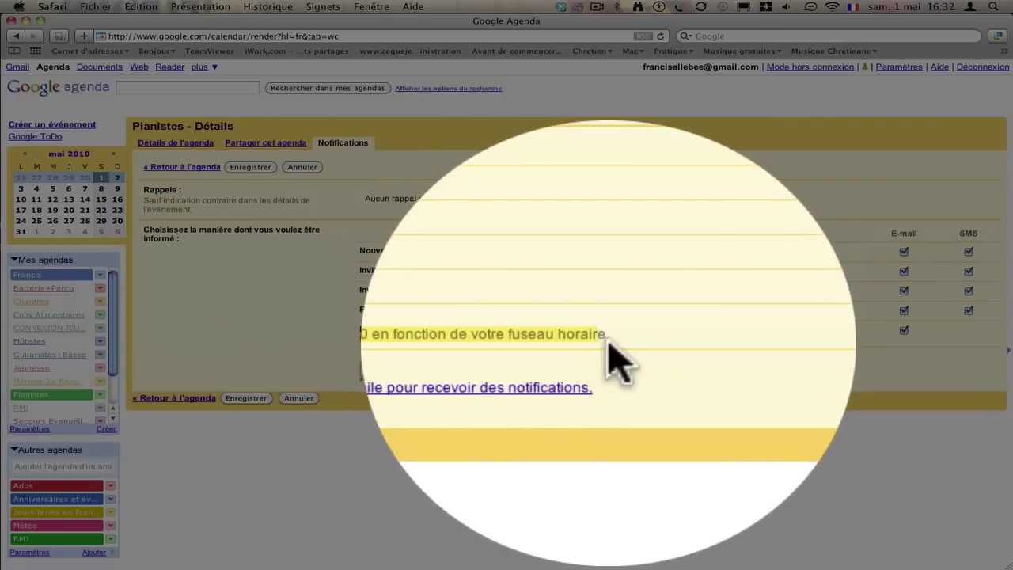
pyautogui.click(615, 338)
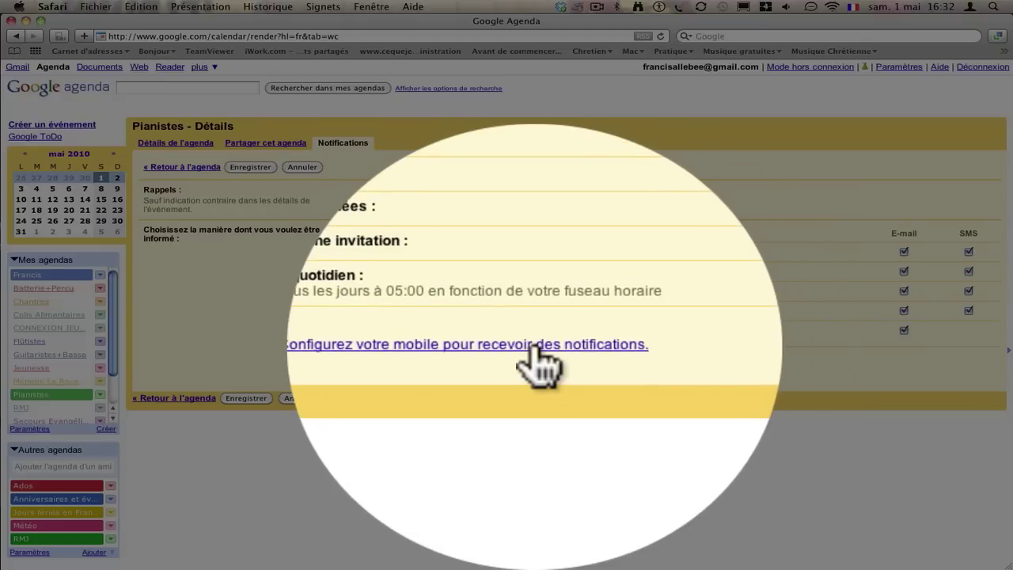
# Open mobile setup and clear the existing phone number and old verification code.
pyautogui.click(536, 346)
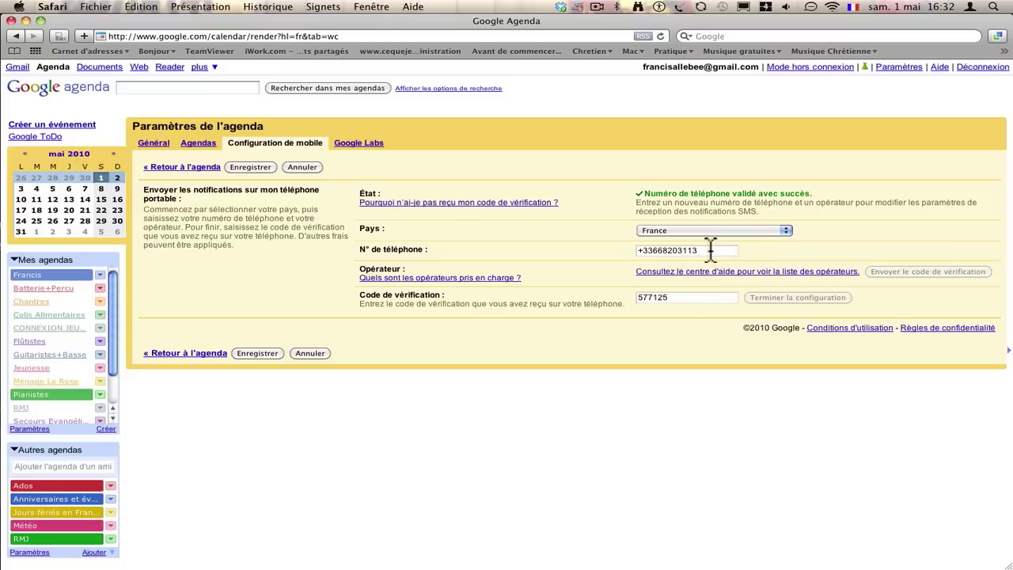
pyautogui.moveTo(710, 250); pyautogui.dragTo(614, 244)
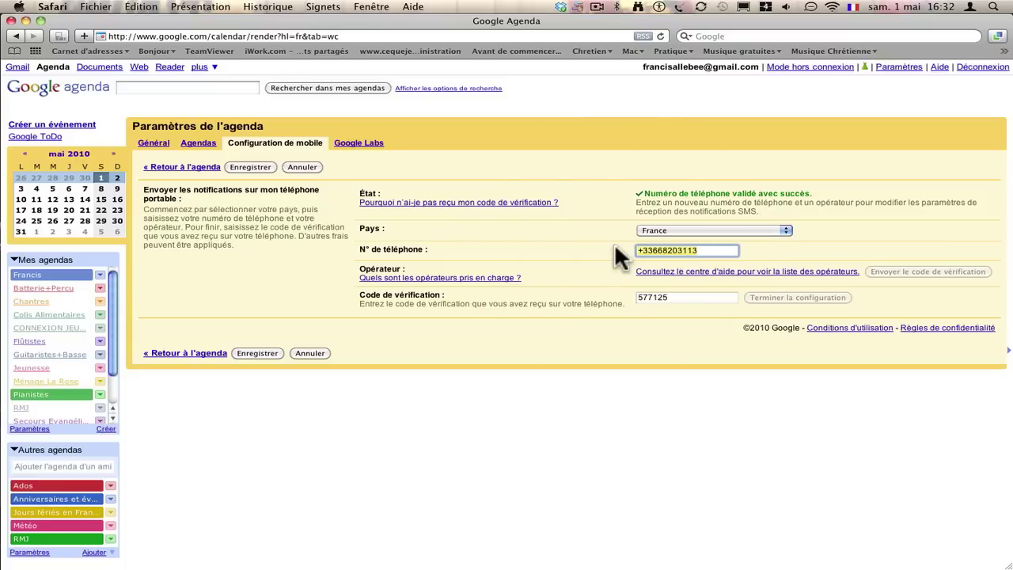
pyautogui.press('BackSpace')
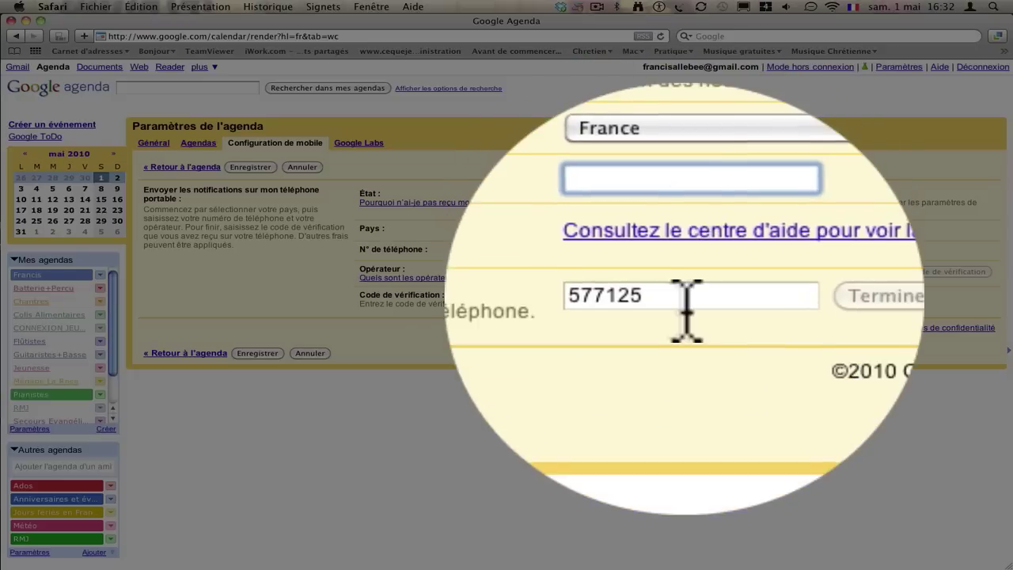
pyautogui.doubleClick(639, 297)
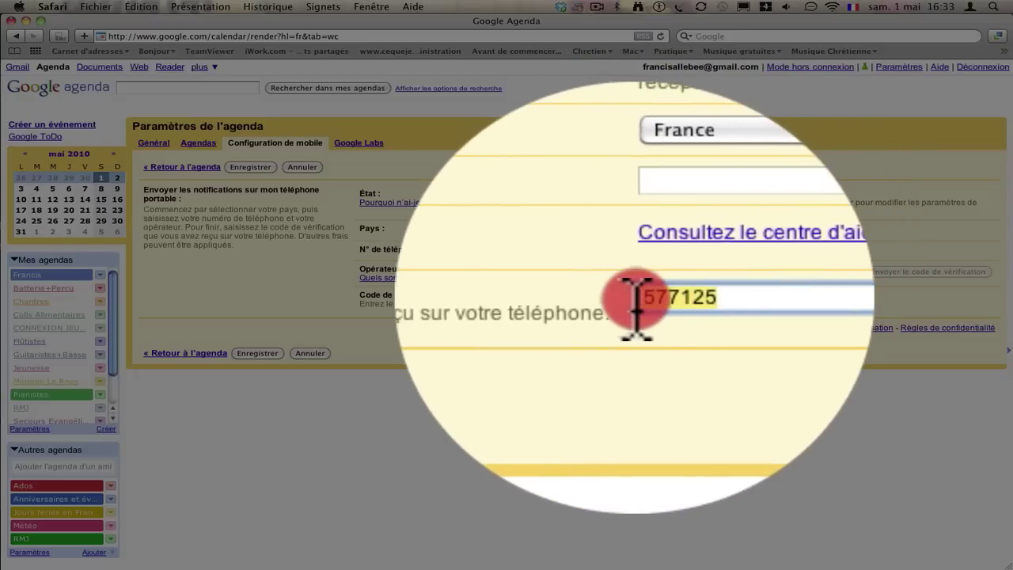
pyautogui.press('BackSpace')
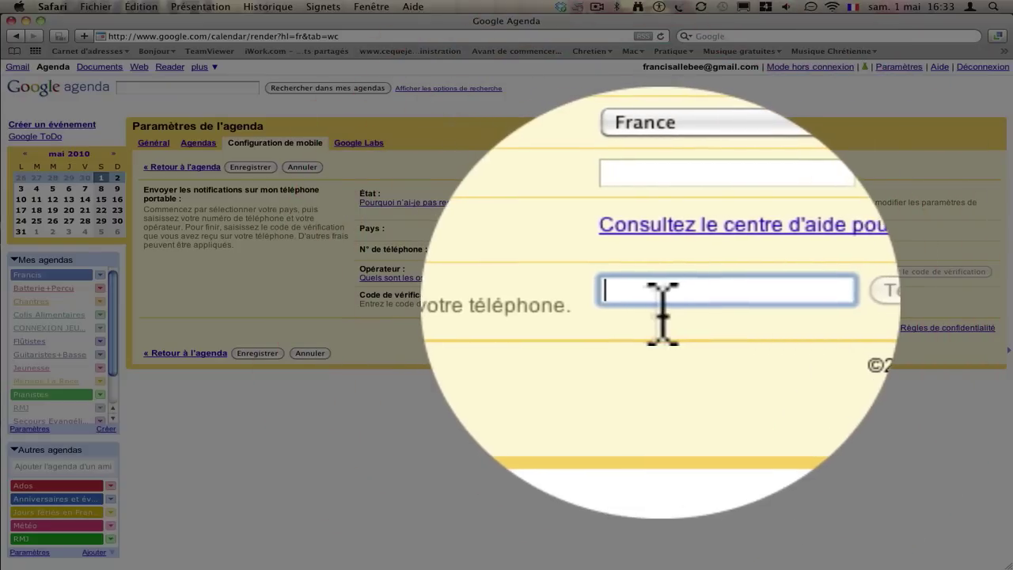
# Re-enter the phone number in French national format and request a verification code.
pyautogui.click(455, 250)
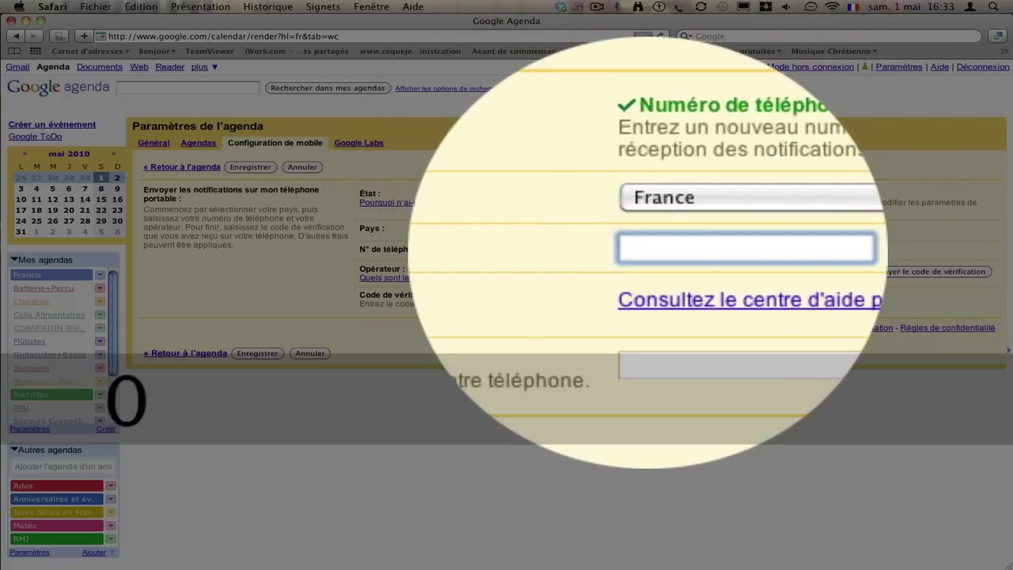
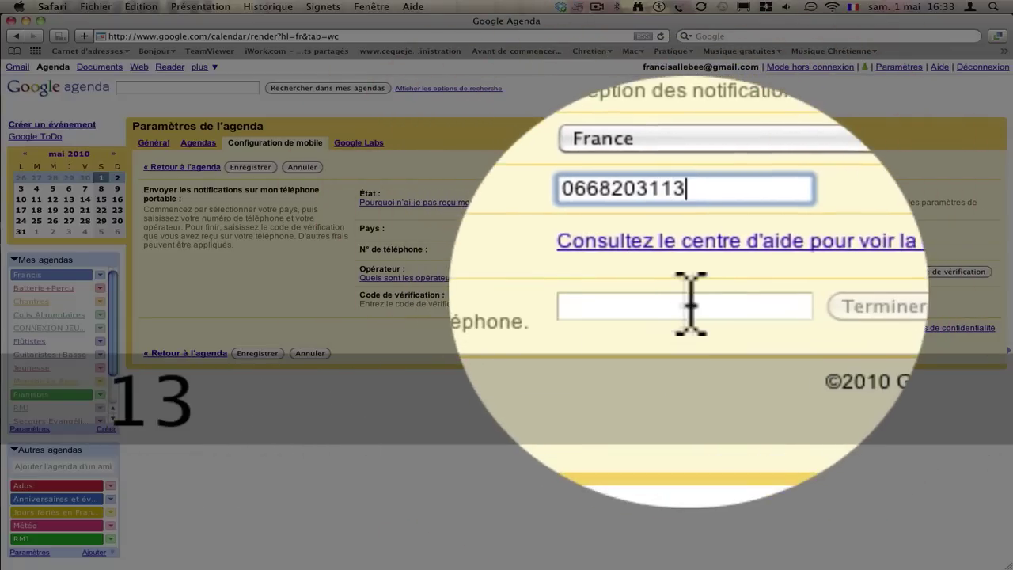
pyautogui.click(456, 300)
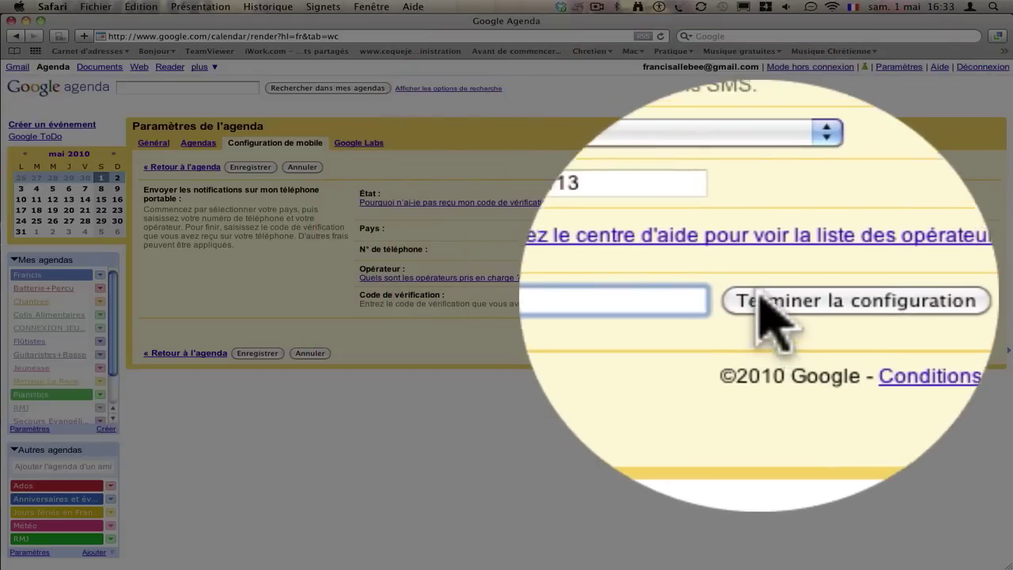
pyautogui.click(475, 250)
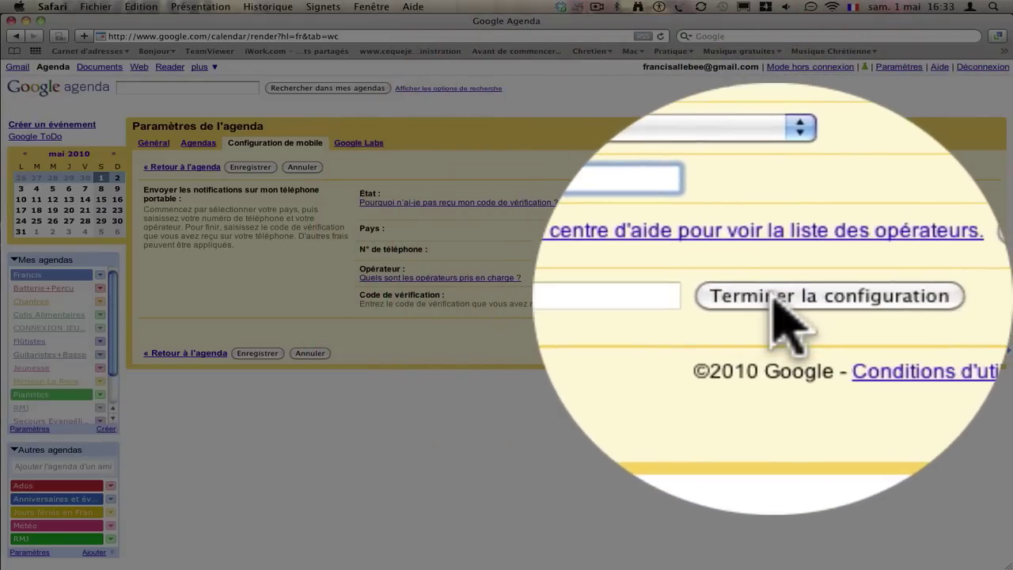
pyautogui.click(673, 297)
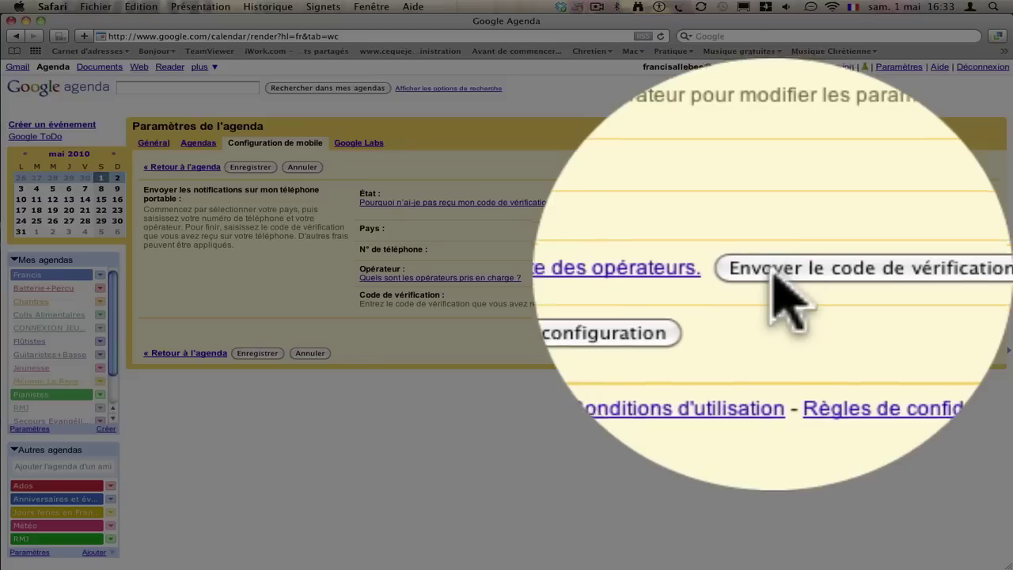
pyautogui.click(665, 298)
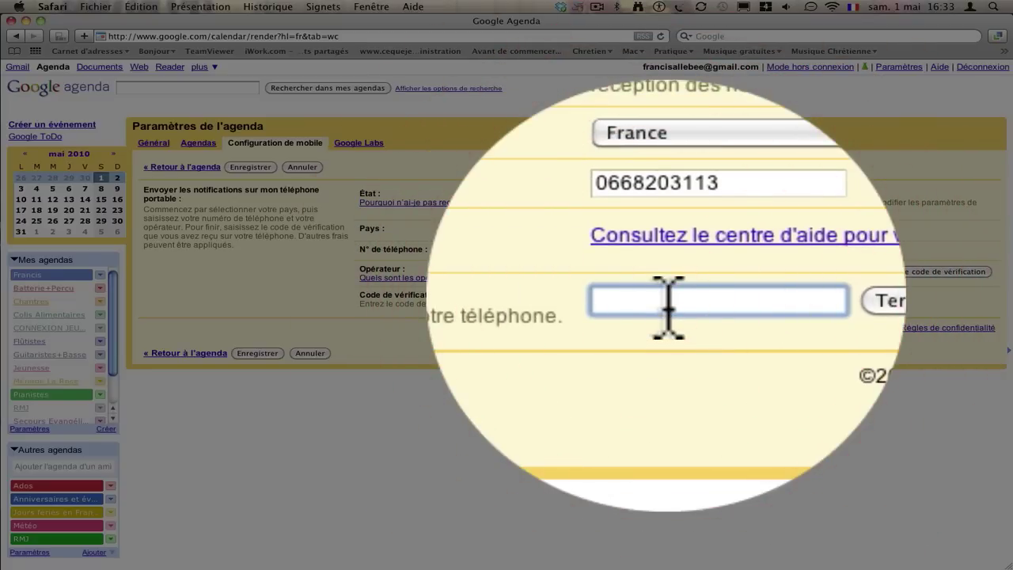
pyautogui.click(607, 297)
pyautogui.click(753, 311)
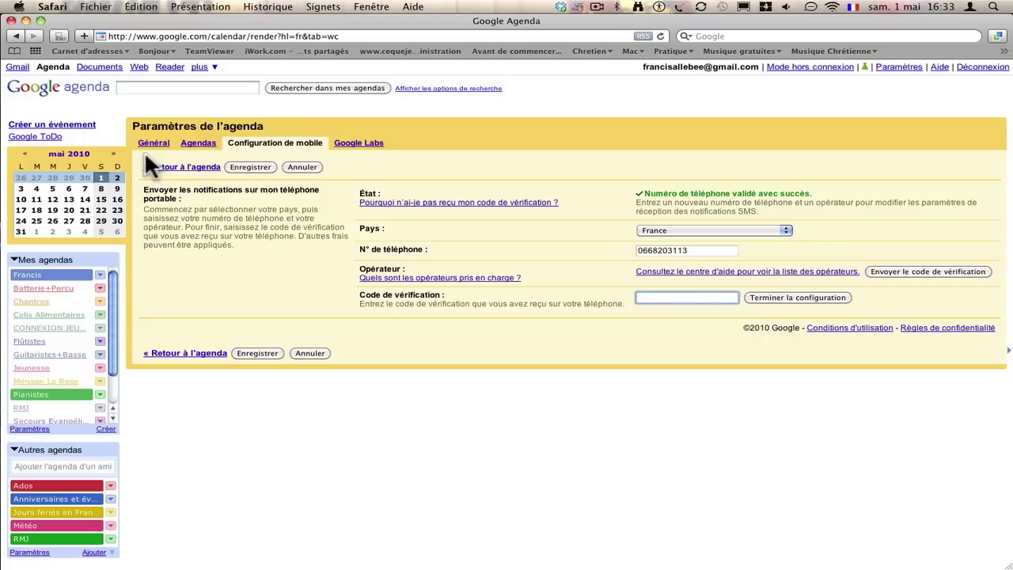
# Cancel mobile setup to return to the week view, then open and dismiss the Chantres calendar menu.
pyautogui.click(300, 167)
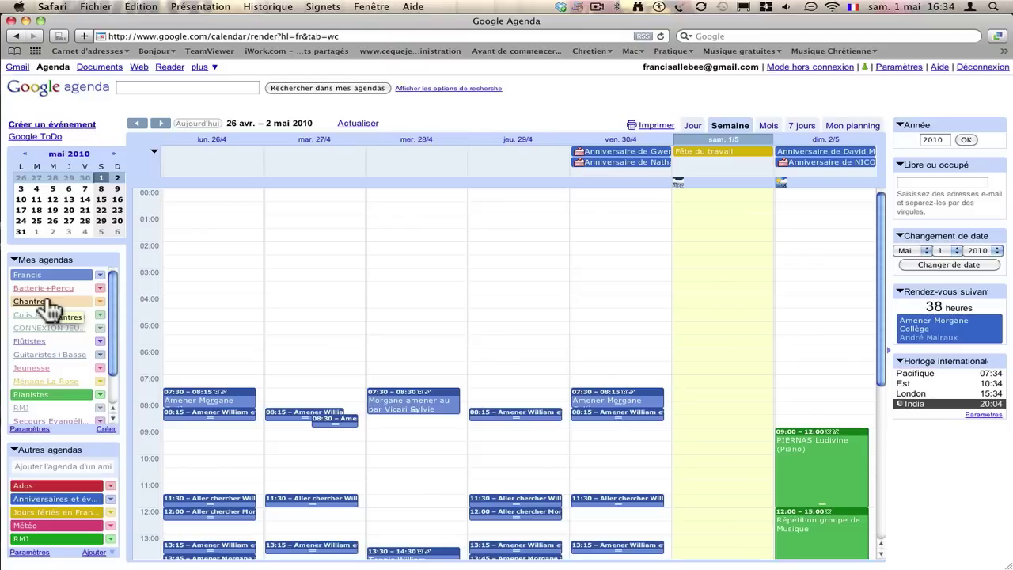
pyautogui.click(100, 302)
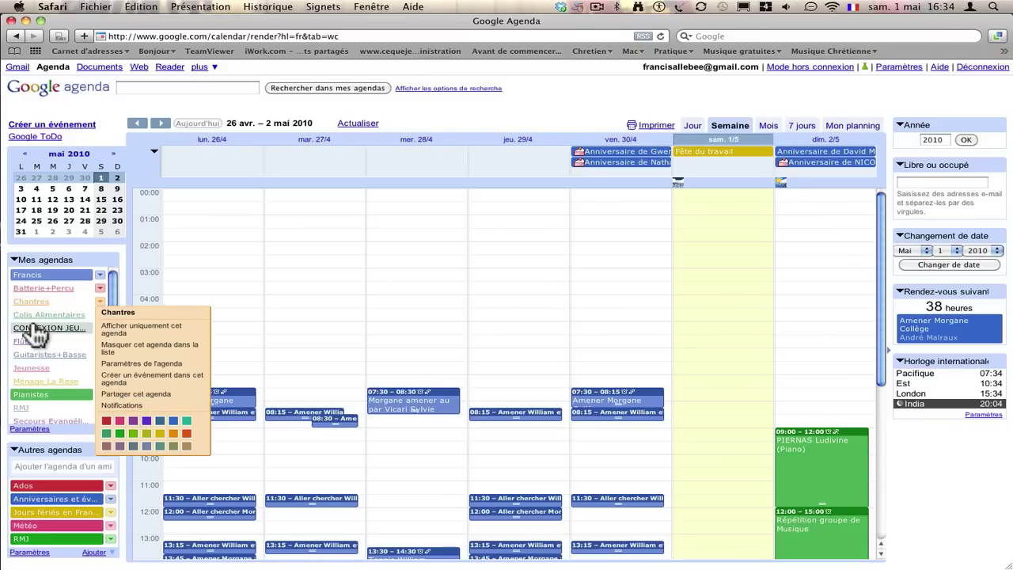
pyautogui.click(123, 242)
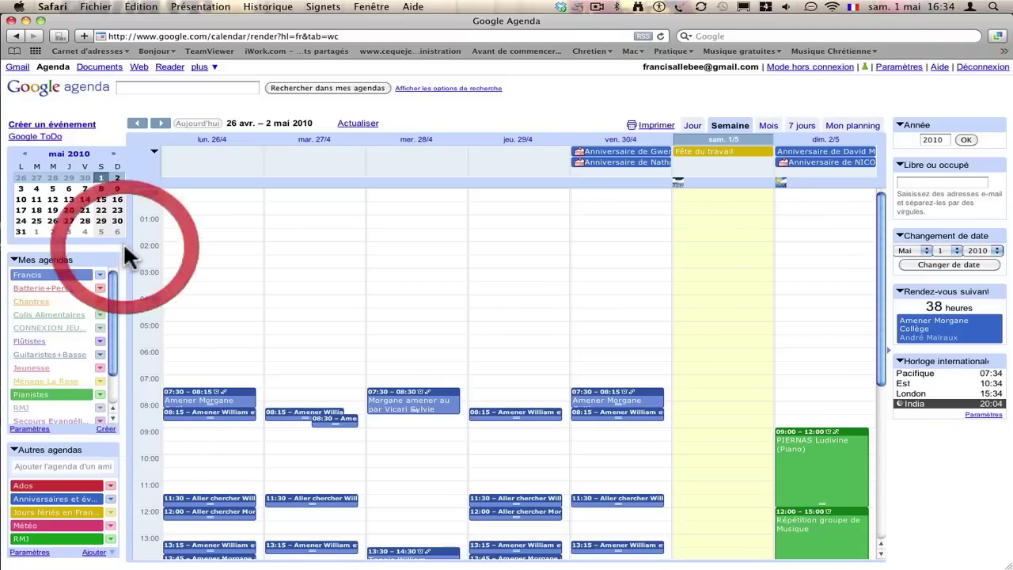